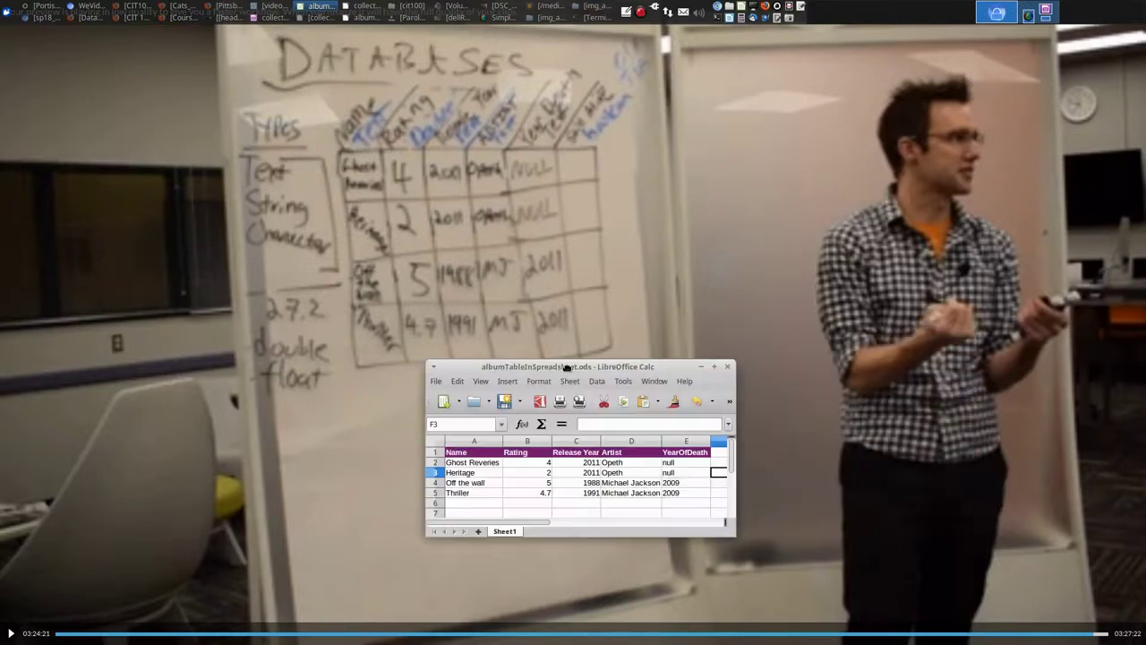
# - Move the album spreadsheet window under the whiteboard table and go through its header row from Name to YearOfDeath
pyautogui.moveTo(562, 367); pyautogui.dragTo(464, 385)
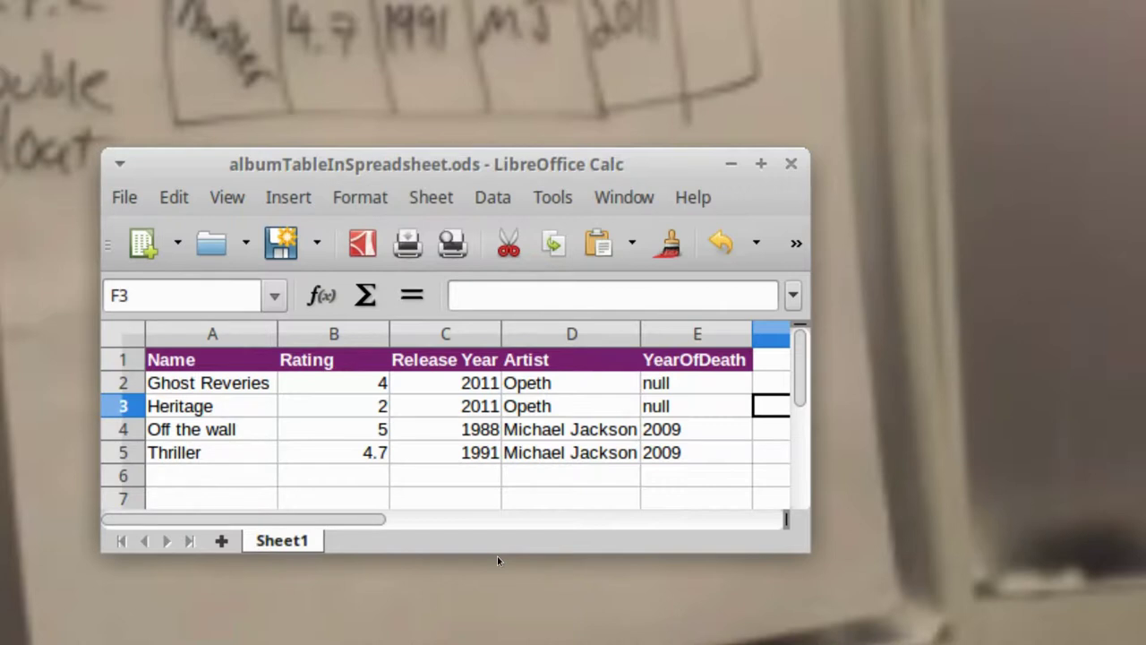
pyautogui.press('Up')
pyautogui.press('Up')
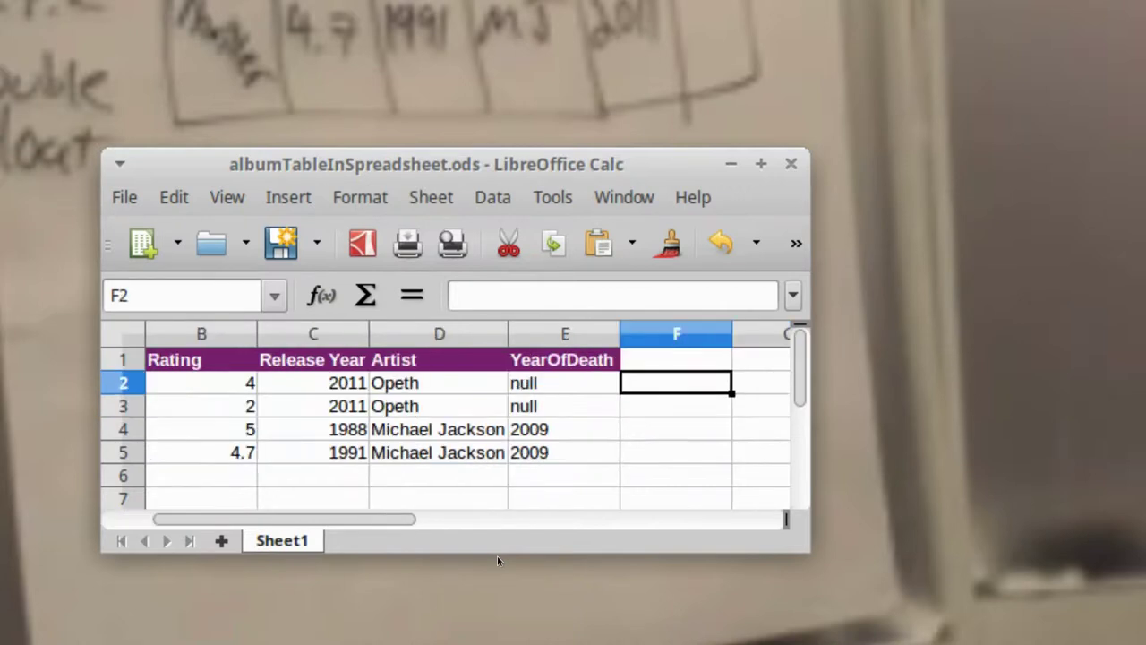
pyautogui.press('Left')
pyautogui.press('Left')
pyautogui.press('Left')
pyautogui.press('Left')
pyautogui.press('Left')
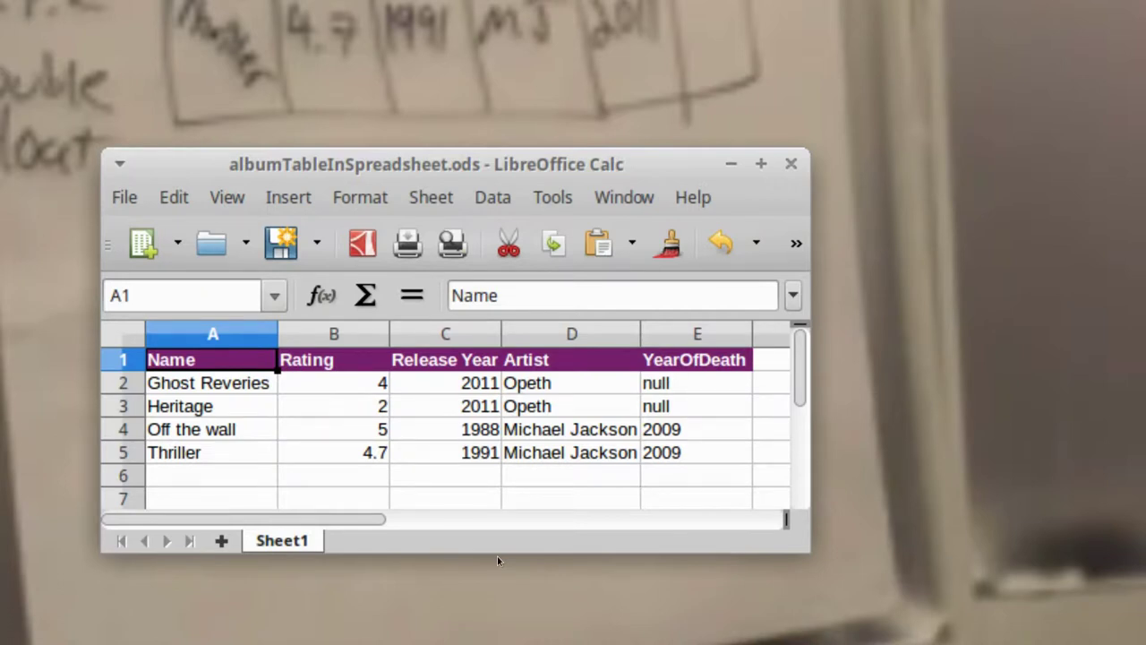
pyautogui.press('Right')
pyautogui.press('Right')
pyautogui.press('Right')
pyautogui.press('Right')
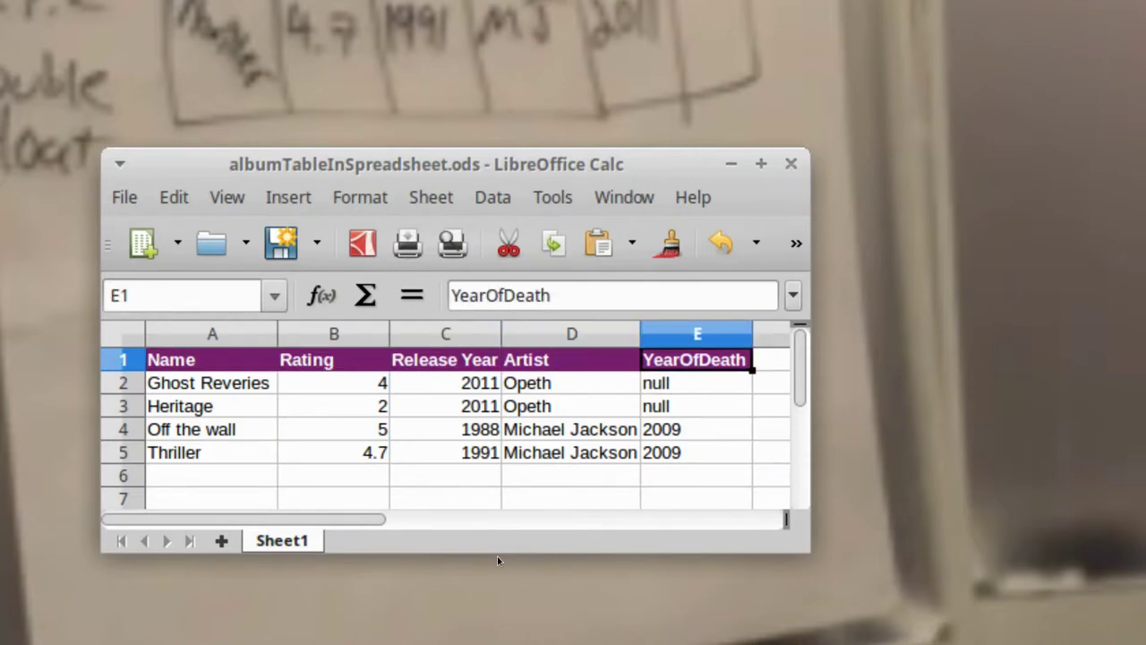
# - Go back to the Name heading and review the column headings again, comparing them with the first record
pyautogui.press('Left')
pyautogui.press('Left')
pyautogui.press('Left')
pyautogui.press('Left')
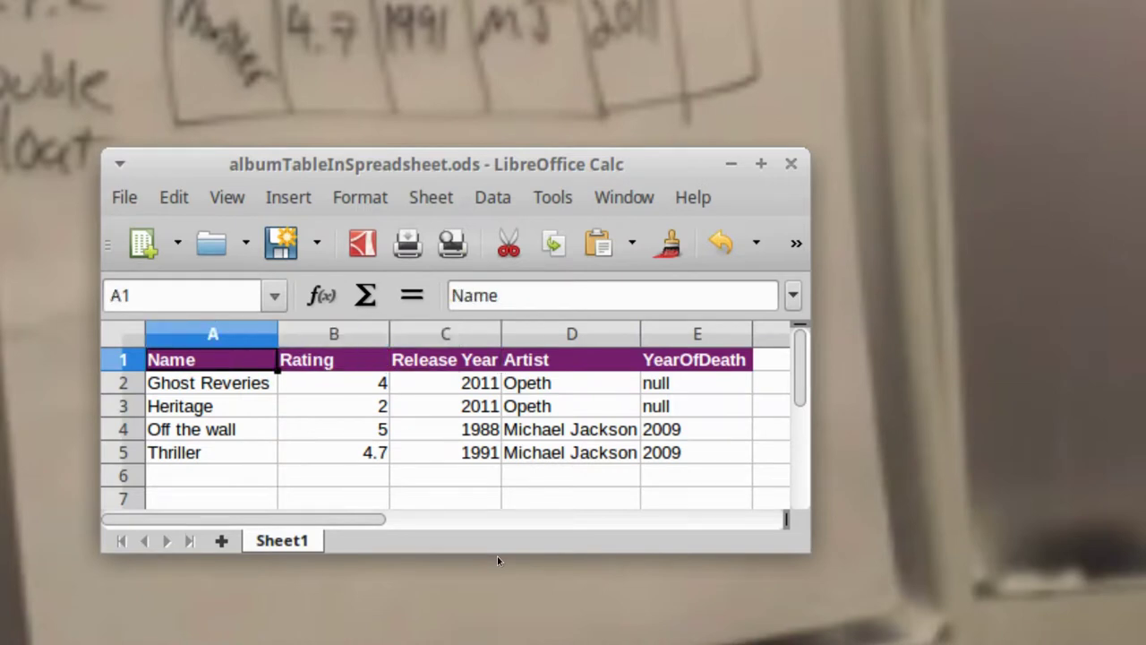
pyautogui.press('Down')
pyautogui.press('Up')
pyautogui.press('Right')
pyautogui.press('Right')
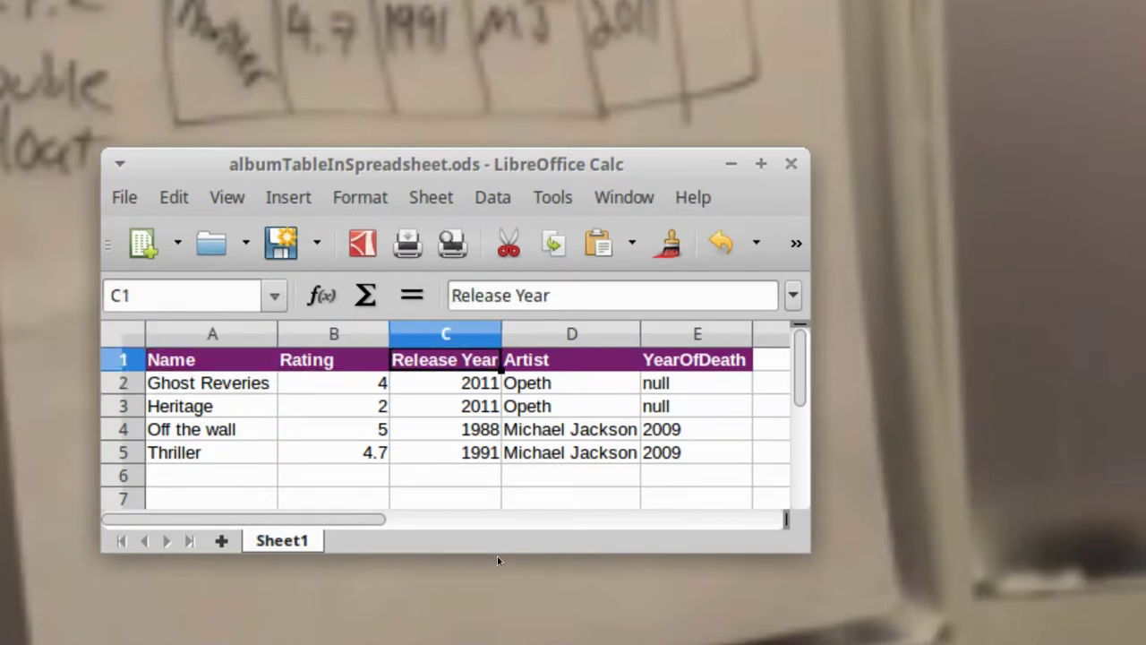
pyautogui.press('Left')
pyautogui.press('Left')
pyautogui.press('Down')
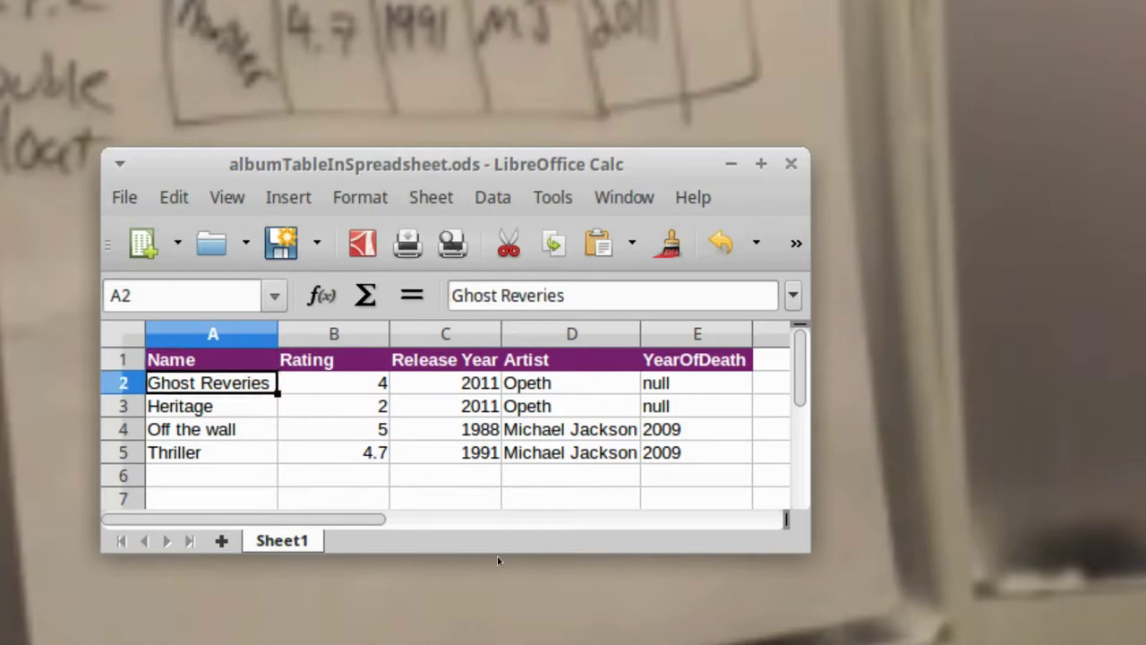
pyautogui.press('Up')
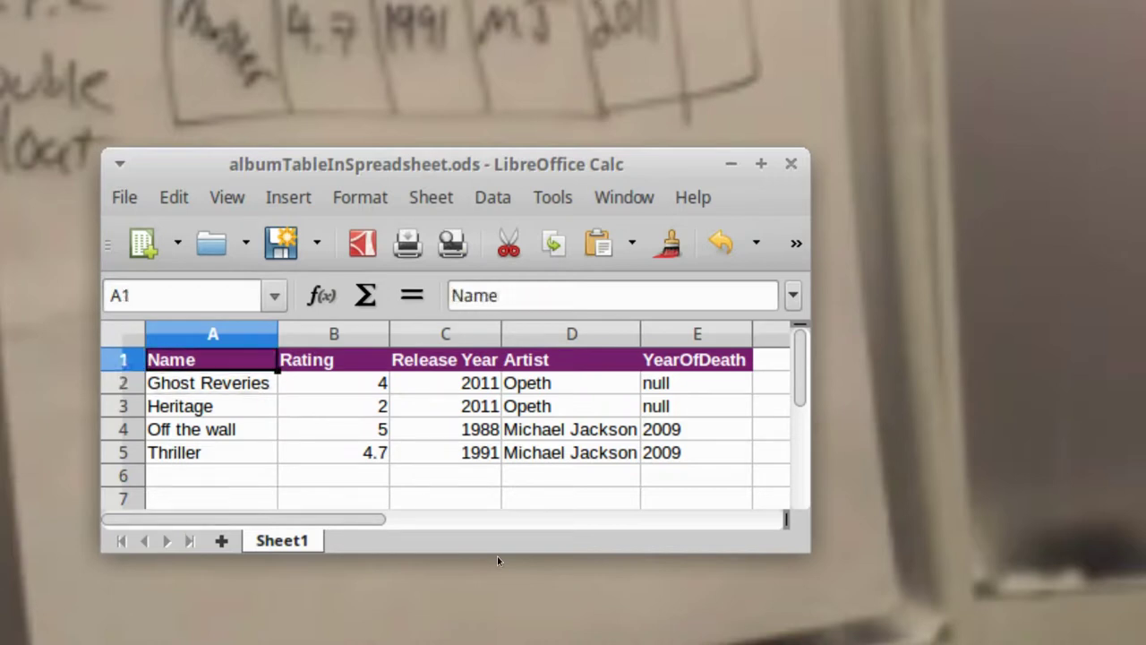
pyautogui.press('Right')
pyautogui.press('Right')
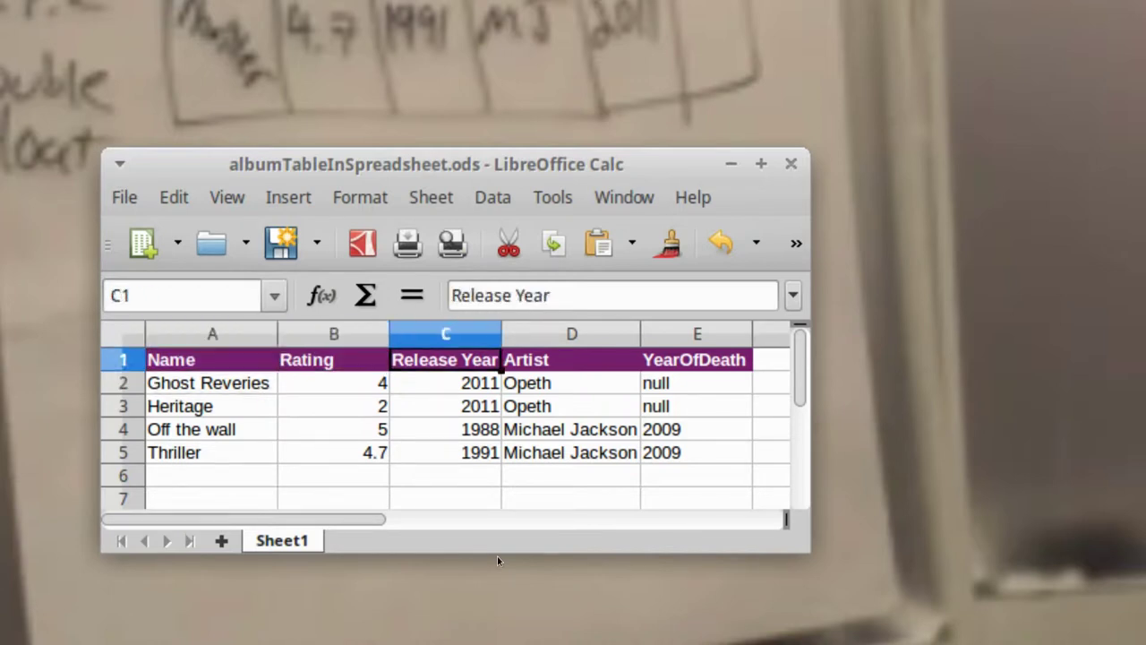
pyautogui.press('Right')
pyautogui.press('Right')
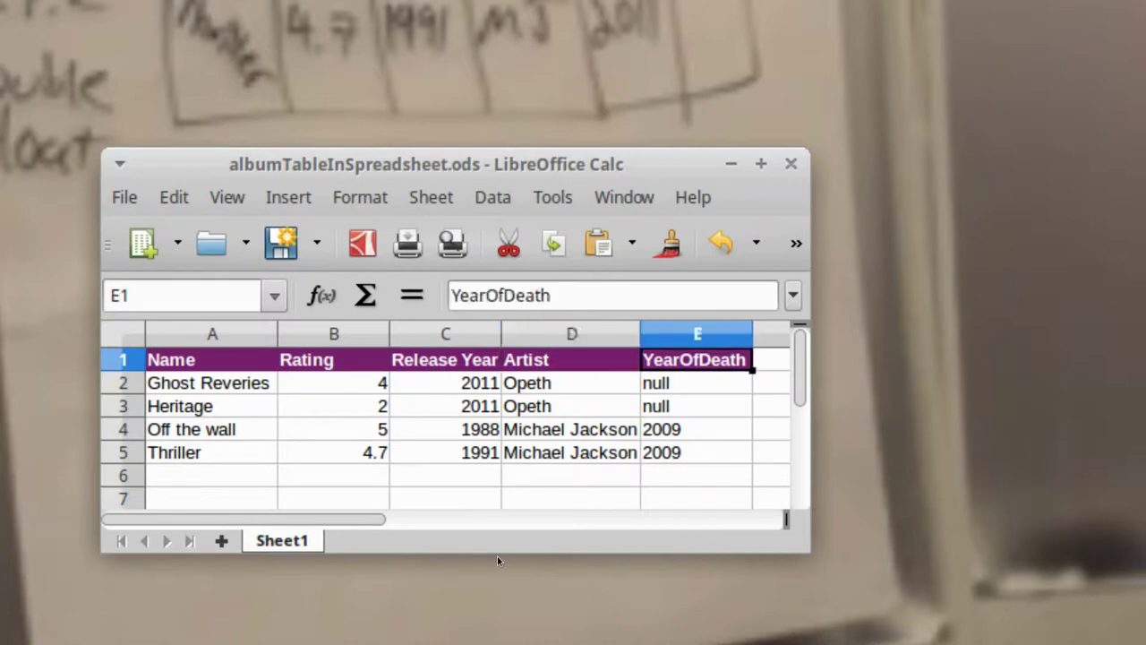
# - Select the Ghost Reveries, Heritage and Off the wall records one after another, each across columns A to E
pyautogui.press('Down')
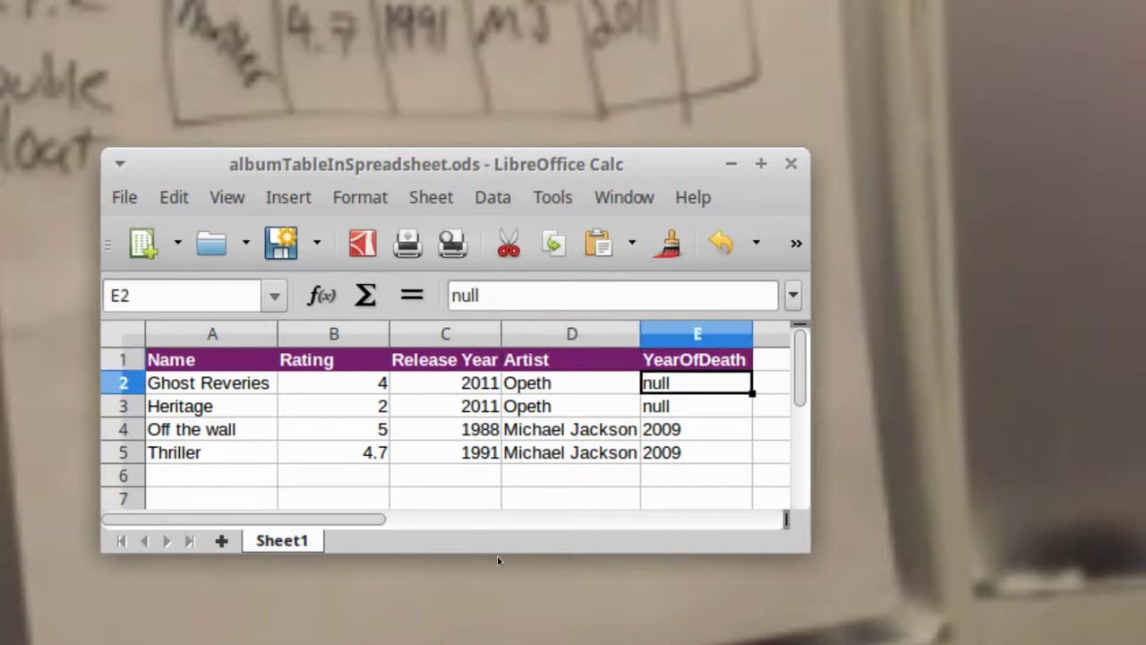
pyautogui.hotkey('shift', 'Home')
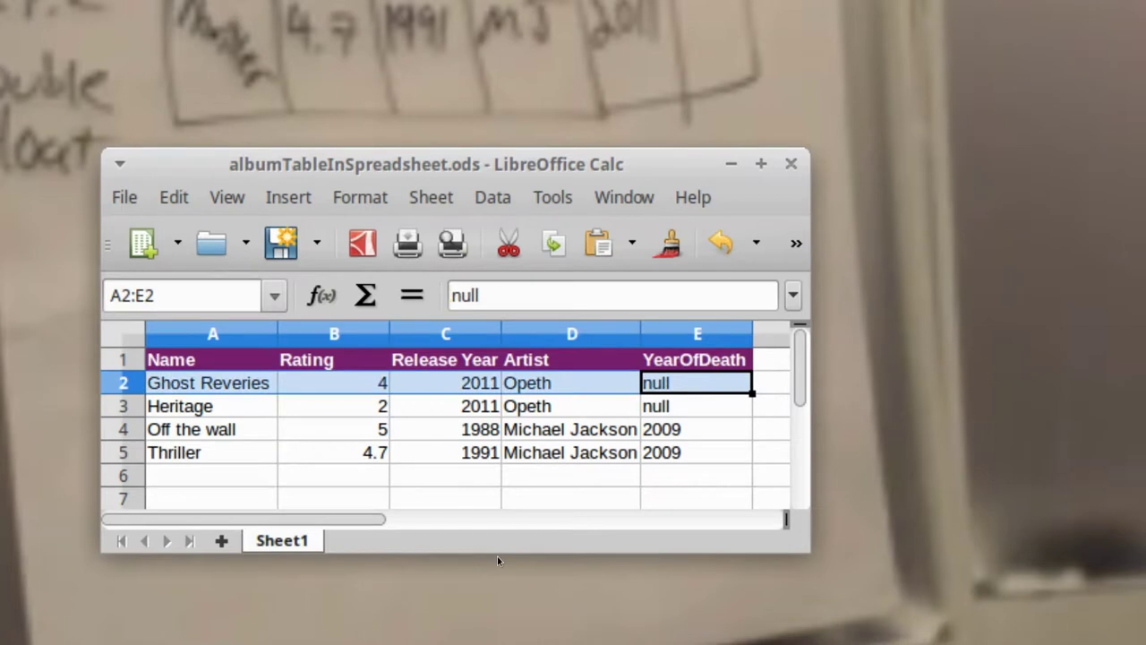
pyautogui.press('Down')
pyautogui.hotkey('shift', 'Home')
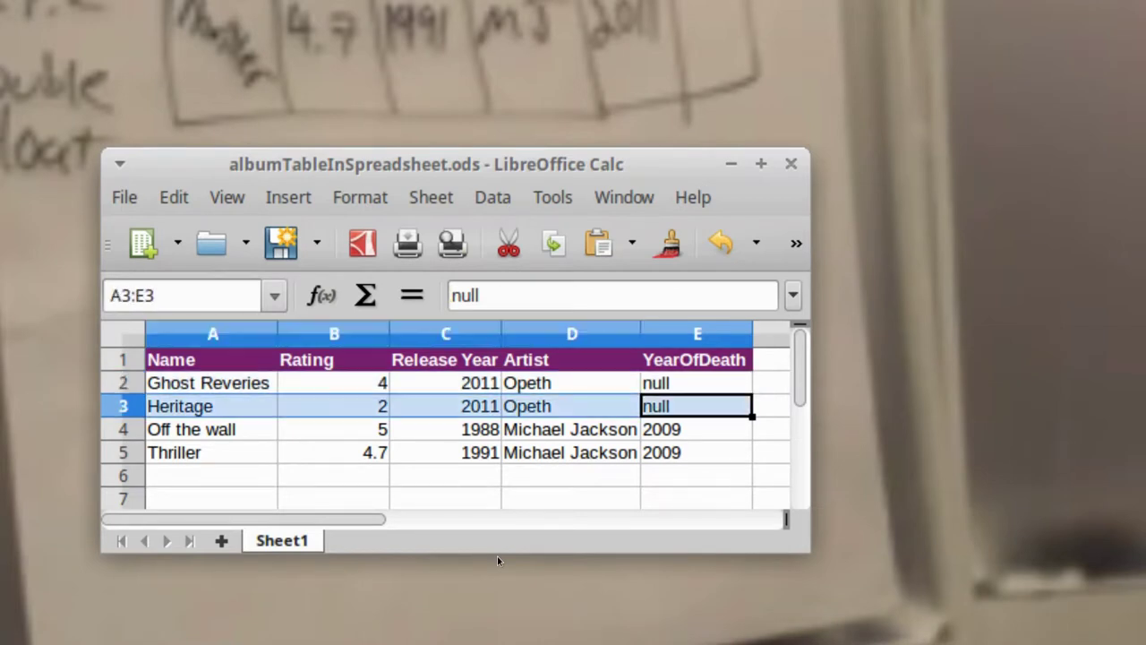
pyautogui.press('Down')
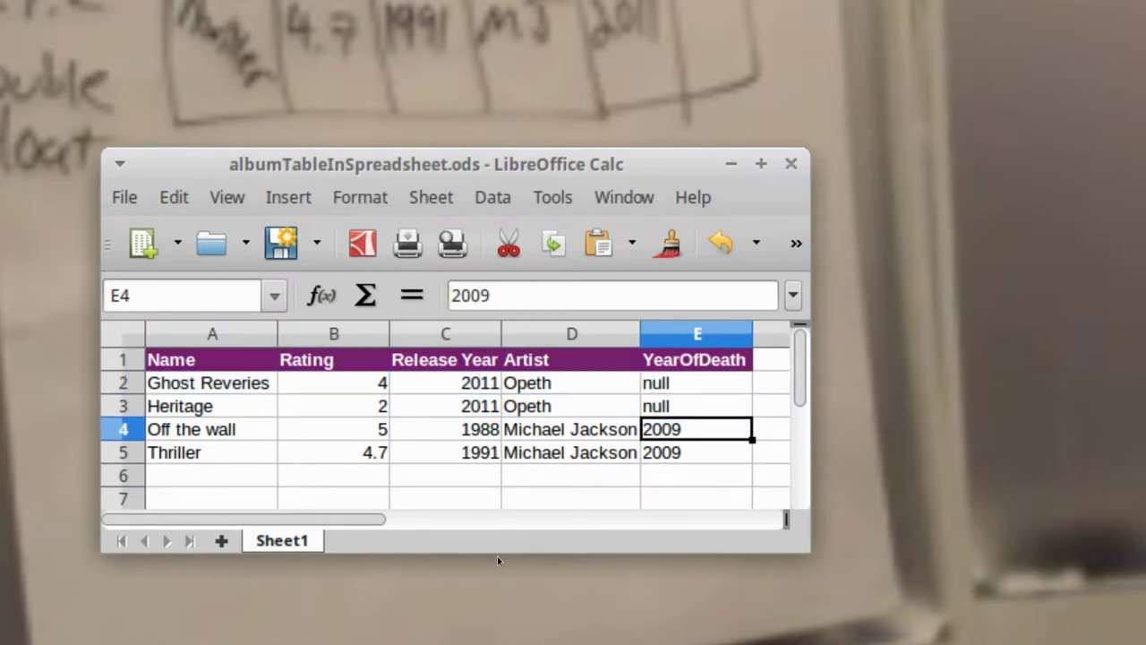
pyautogui.hotkey('shift', 'Home')
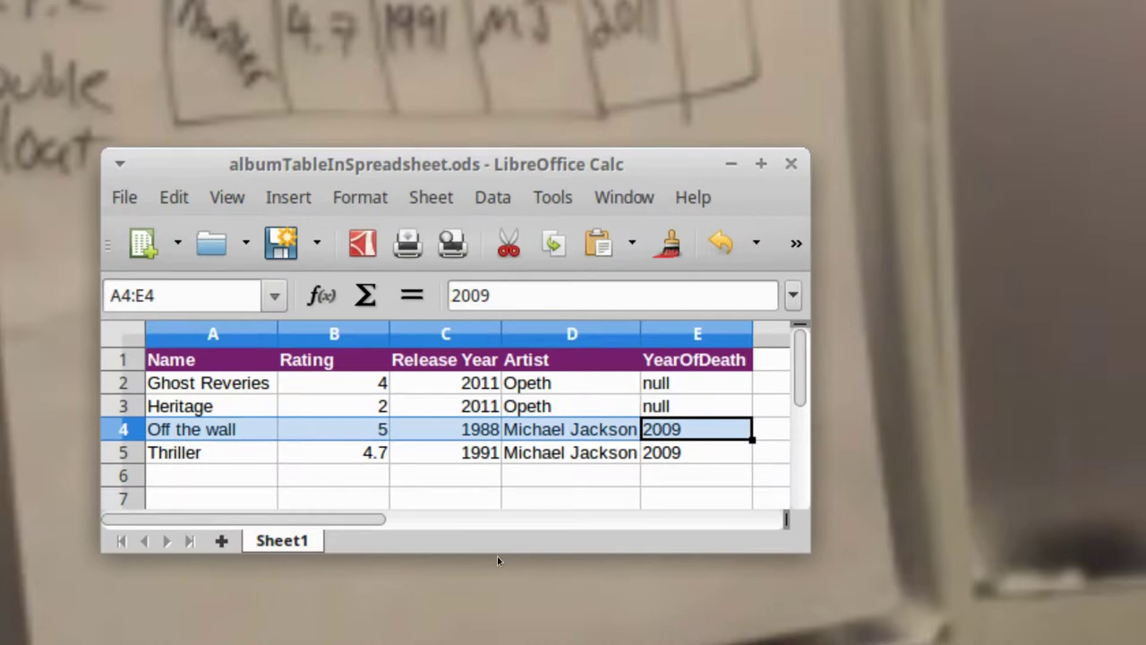
# - Go to the Off the wall name cell and extend the selection across its row
pyautogui.press('Left')
pyautogui.press('Left')
pyautogui.press('Left')
pyautogui.press('Left')
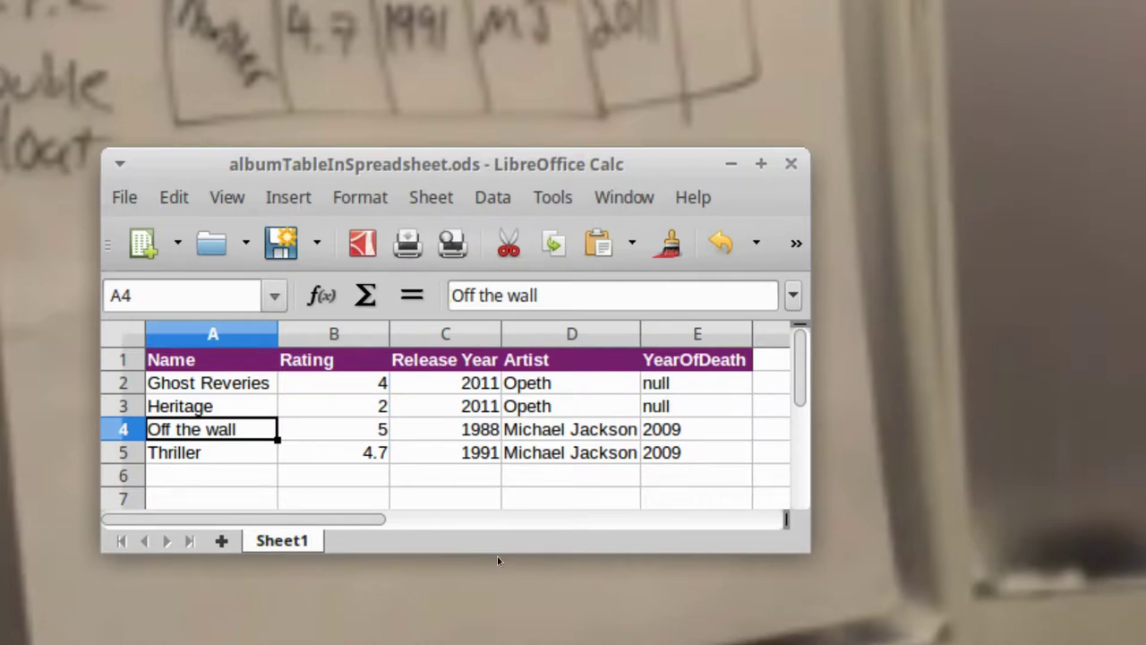
pyautogui.hotkey('ctrl', 'shift', 'Right')
pyautogui.hotkey('ctrl', 'shift', 'Right')
pyautogui.hotkey('ctrl', 'shift', 'Left')
# - Select the Thriller row from its name cell, then select the Off the wall record in A4:E4
pyautogui.press('Down')
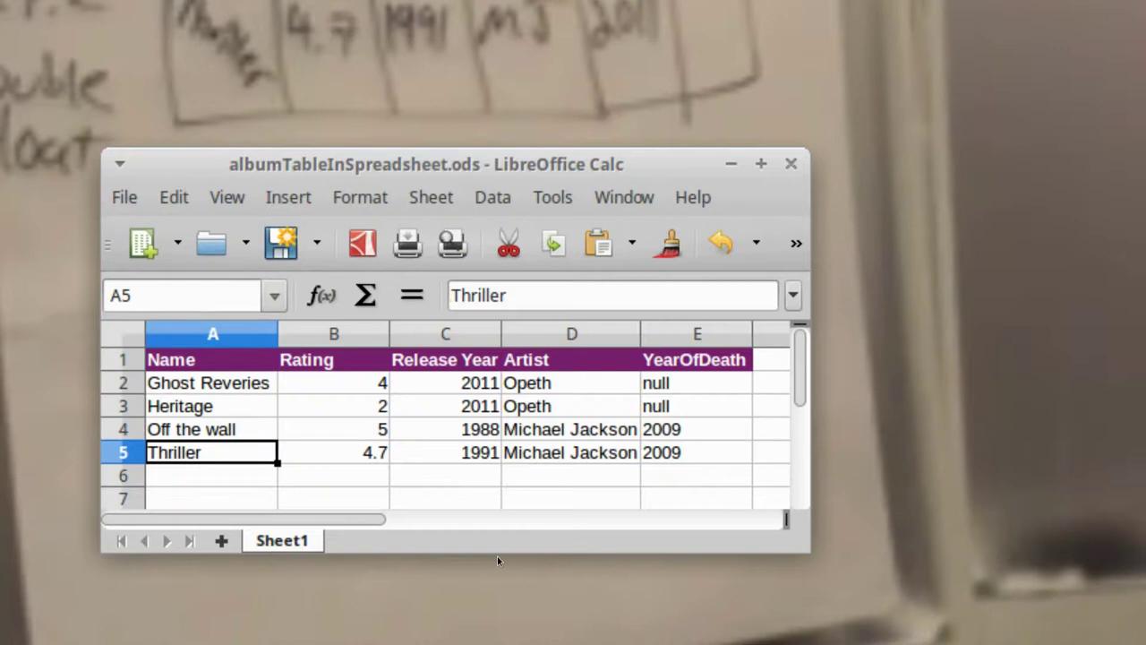
pyautogui.hotkey('ctrl', 'shift', 'Right')
pyautogui.hotkey('ctrl', 'shift', 'Right')
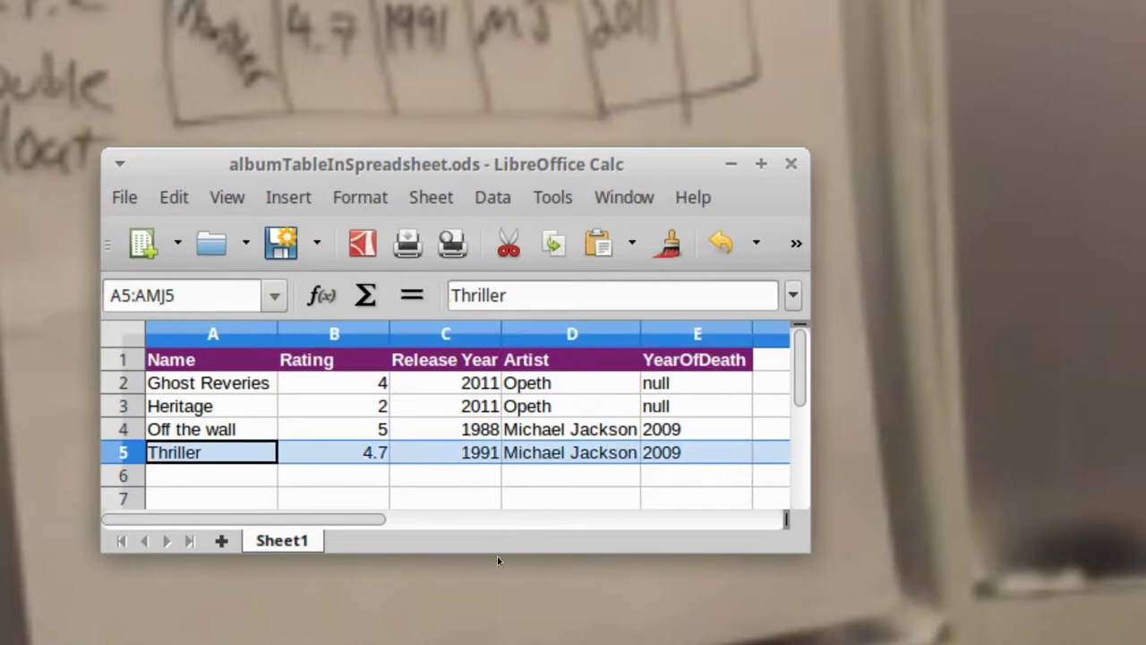
pyautogui.hotkey('ctrl', 'shift', 'Left')
pyautogui.press('Up')
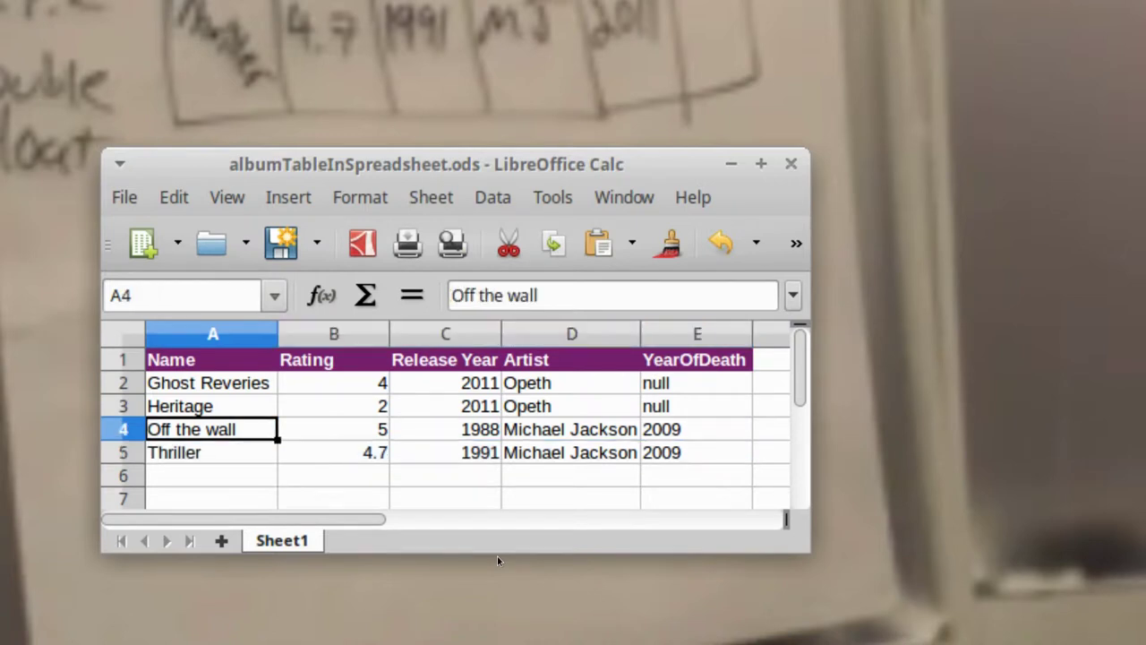
pyautogui.hotkey('ctrl', 'shift', 'Right')
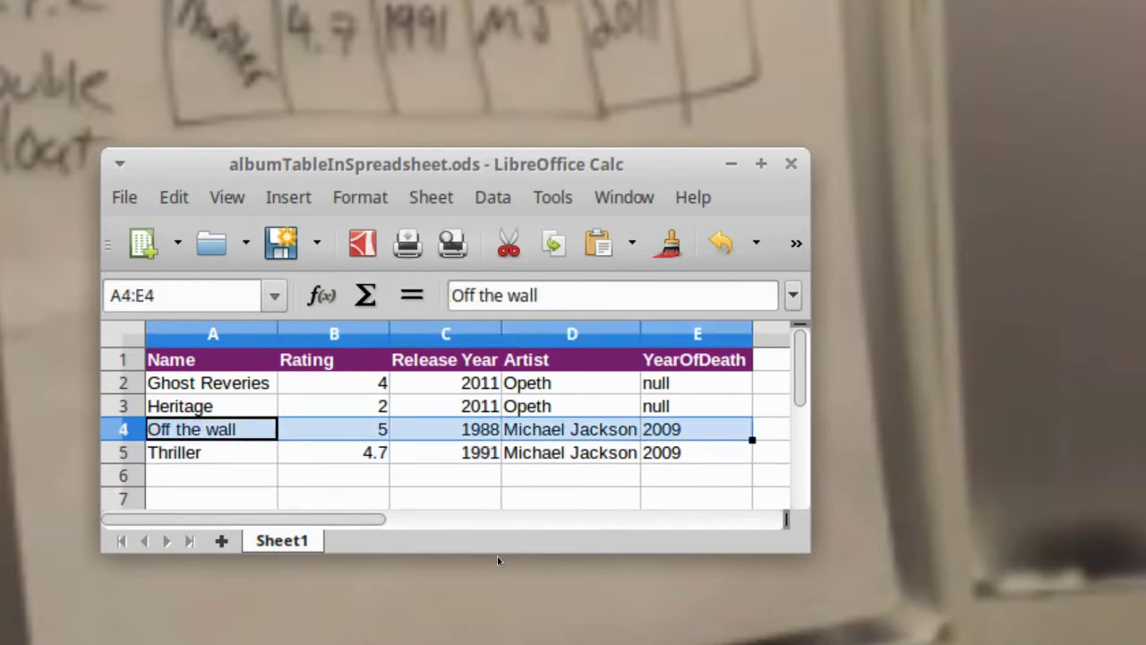
# - Replace the Heritage album's rating in cell B3 with the text "Heritage"
pyautogui.scroll(-3, 512, 533)
pyautogui.scroll(3, 512, 533)
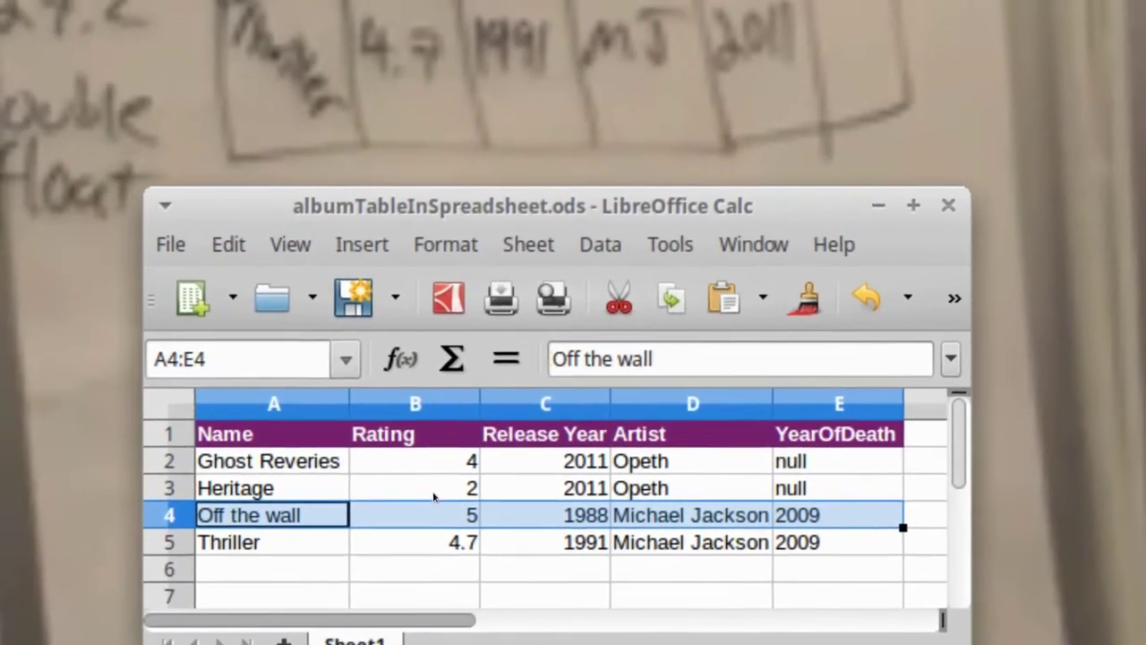
pyautogui.click(410, 492)
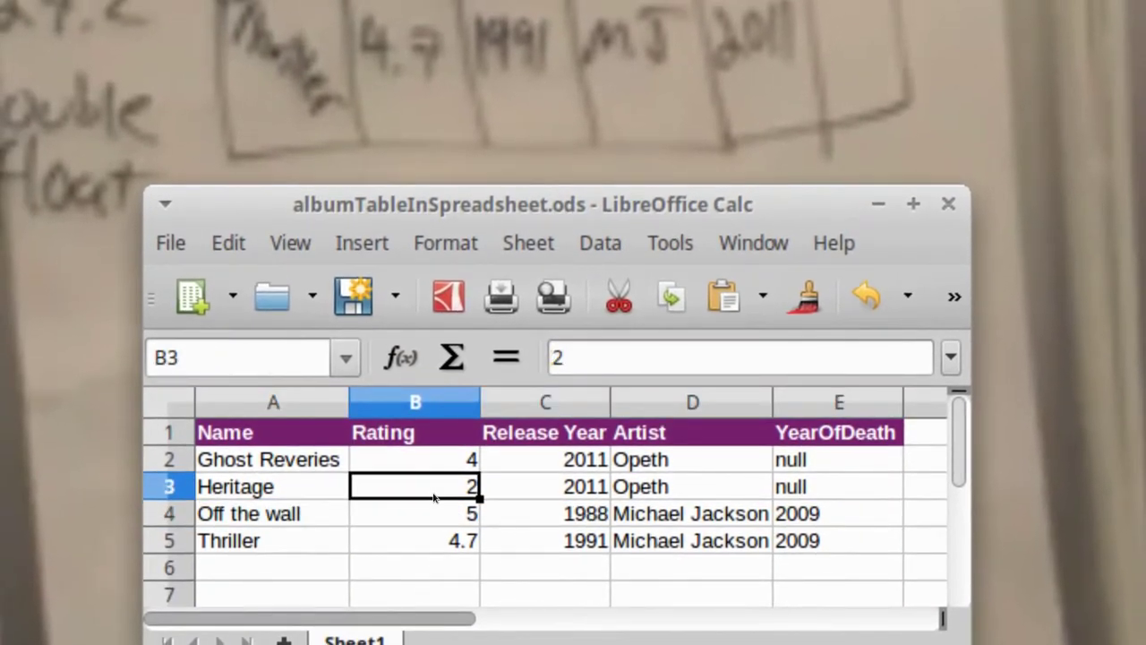
pyautogui.write('h')
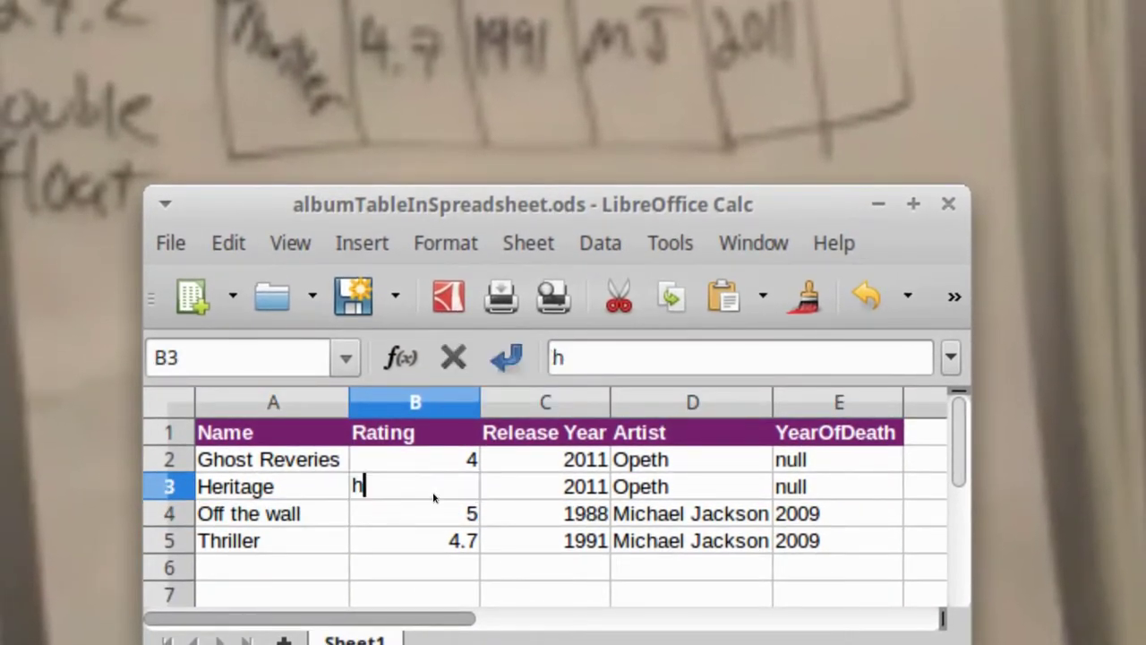
pyautogui.write('er')
pyautogui.press('BackSpace')
pyautogui.press('BackSpace')
pyautogui.press('BackSpace')
pyautogui.write('Haer')
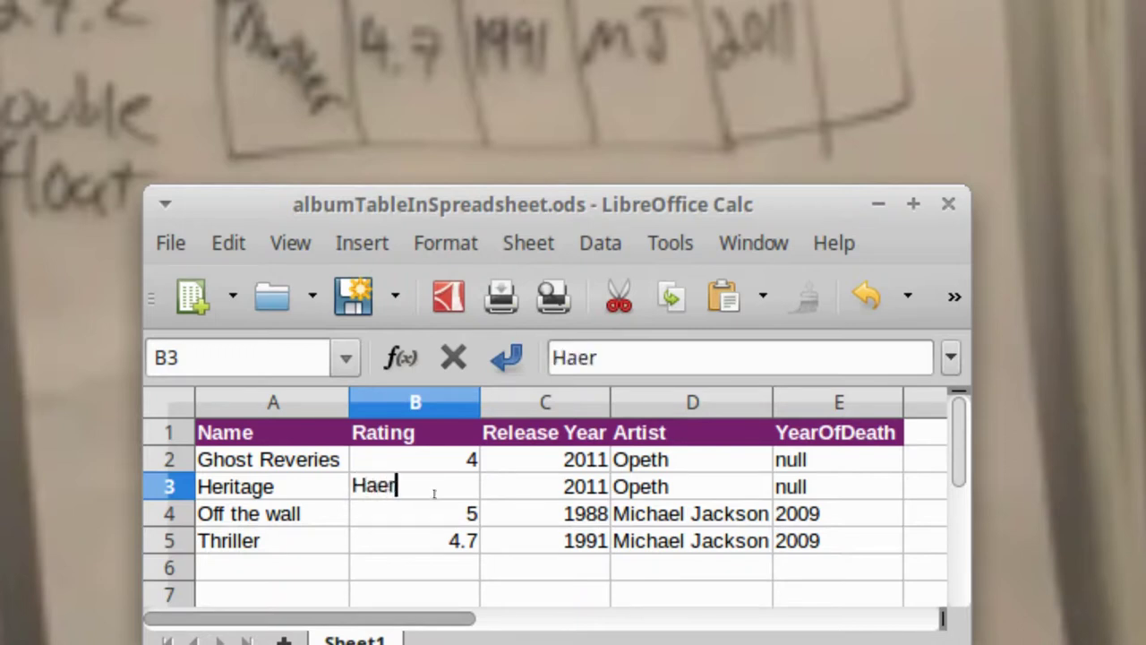
pyautogui.press('BackSpace')
pyautogui.press('BackSpace')
pyautogui.press('BackSpace')
pyautogui.write('eritage')
pyautogui.press('Return')
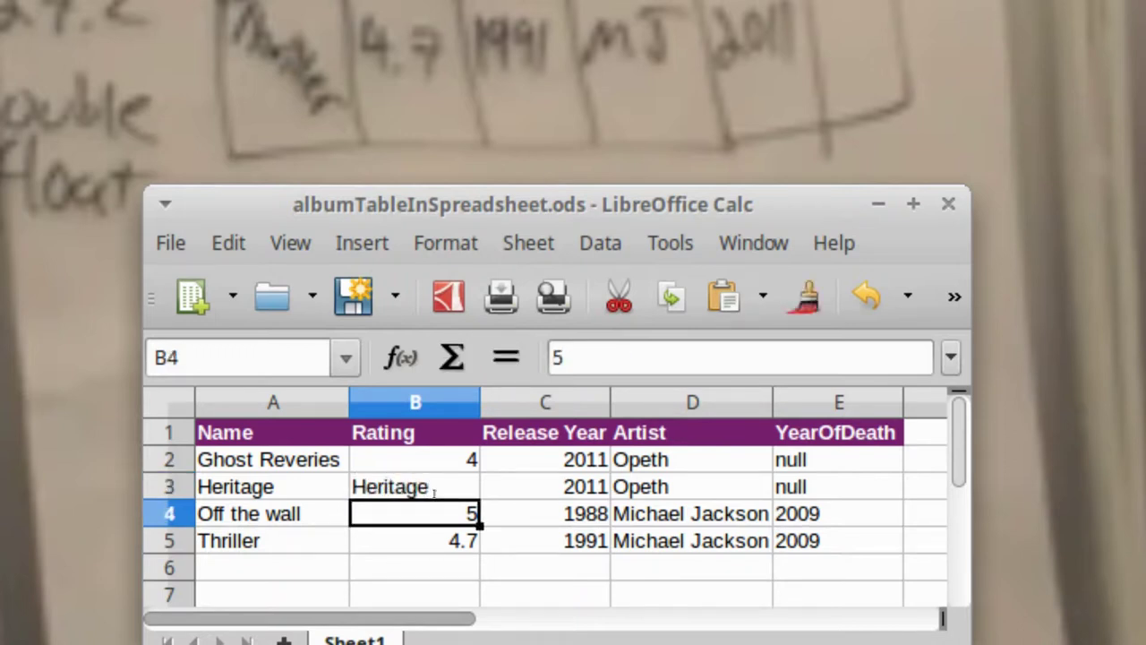
# - Set the Heritage album's rating in cell B3 back to 2
pyautogui.press('Up')
pyautogui.press('Up')
pyautogui.press('Down')
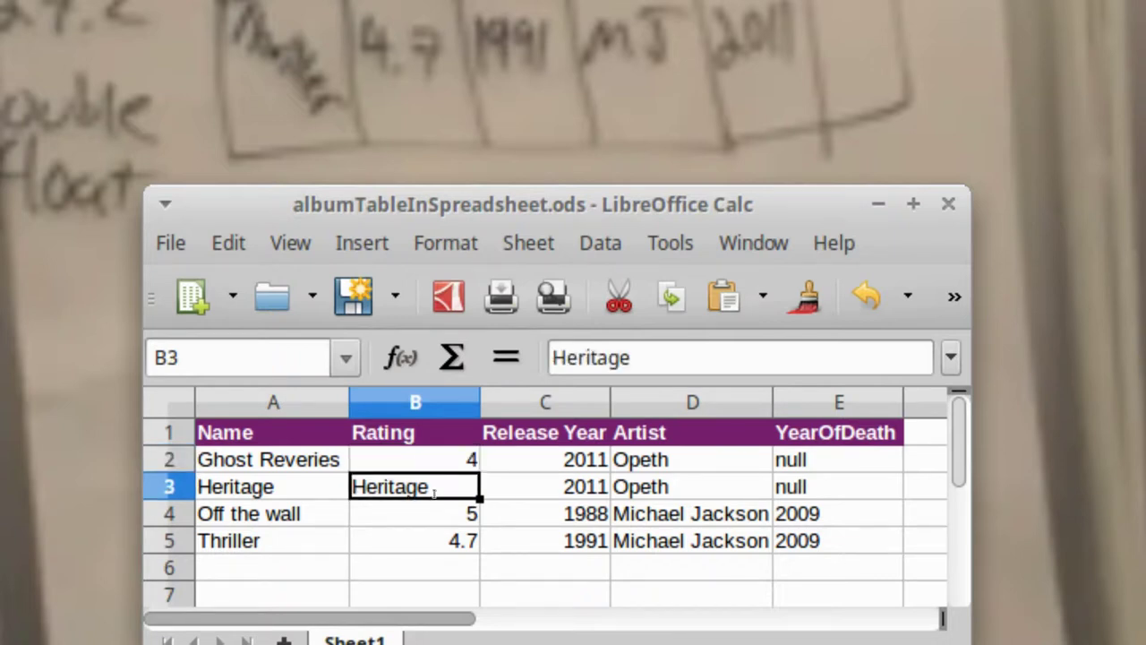
pyautogui.write('2')
pyautogui.press('Left')
pyautogui.press('Right')
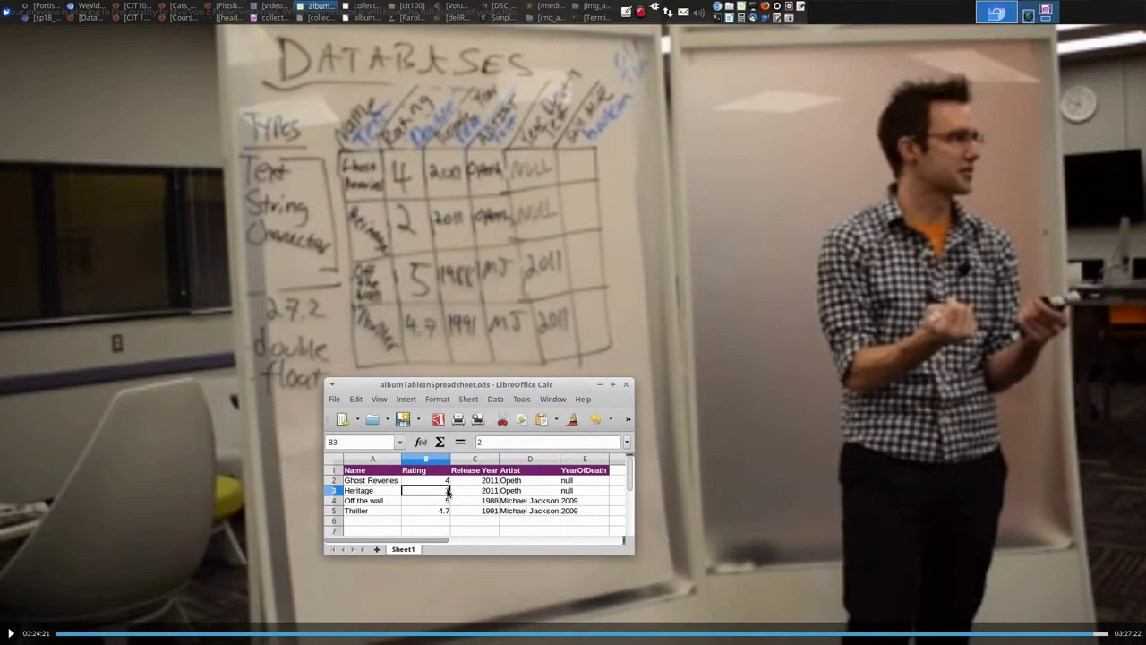
# - Minimize the WeVideo browser window, bring up the collectedAlbums.odb database window and move the spreadsheet above the album table design
pyautogui.click(507, 492)
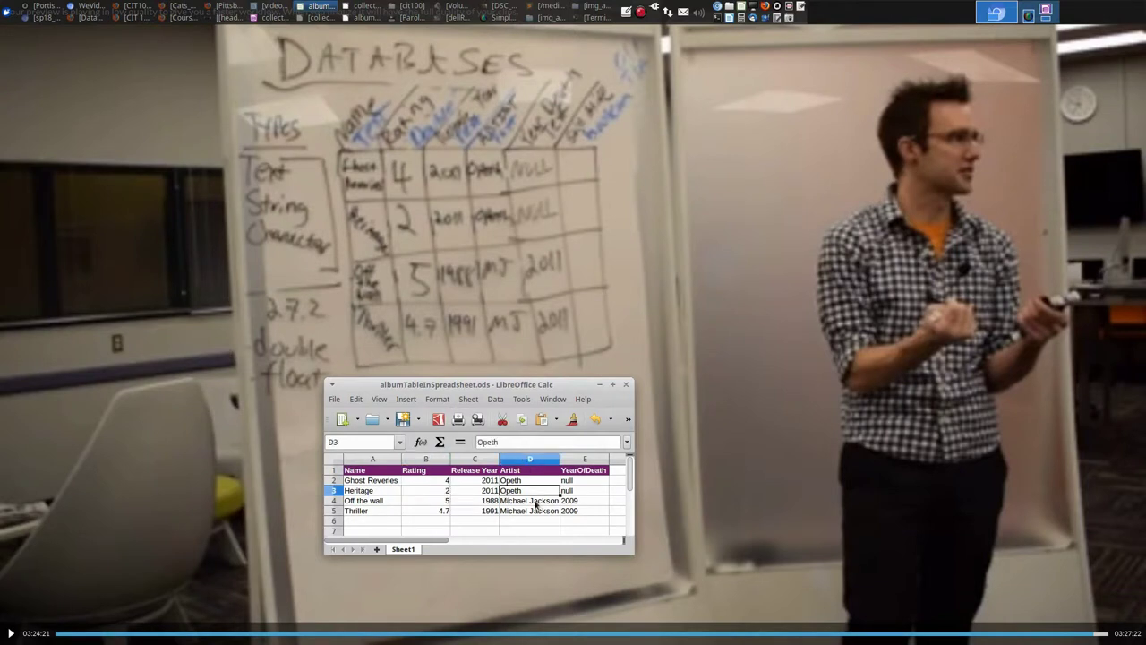
pyautogui.click(570, 492)
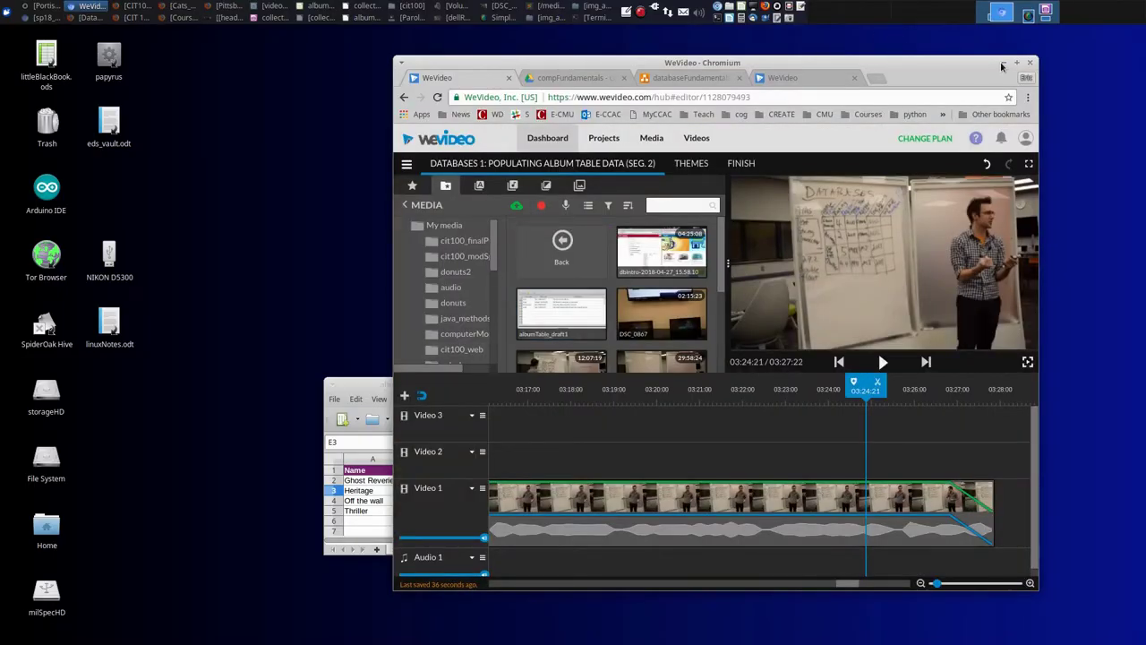
pyautogui.click(1003, 62)
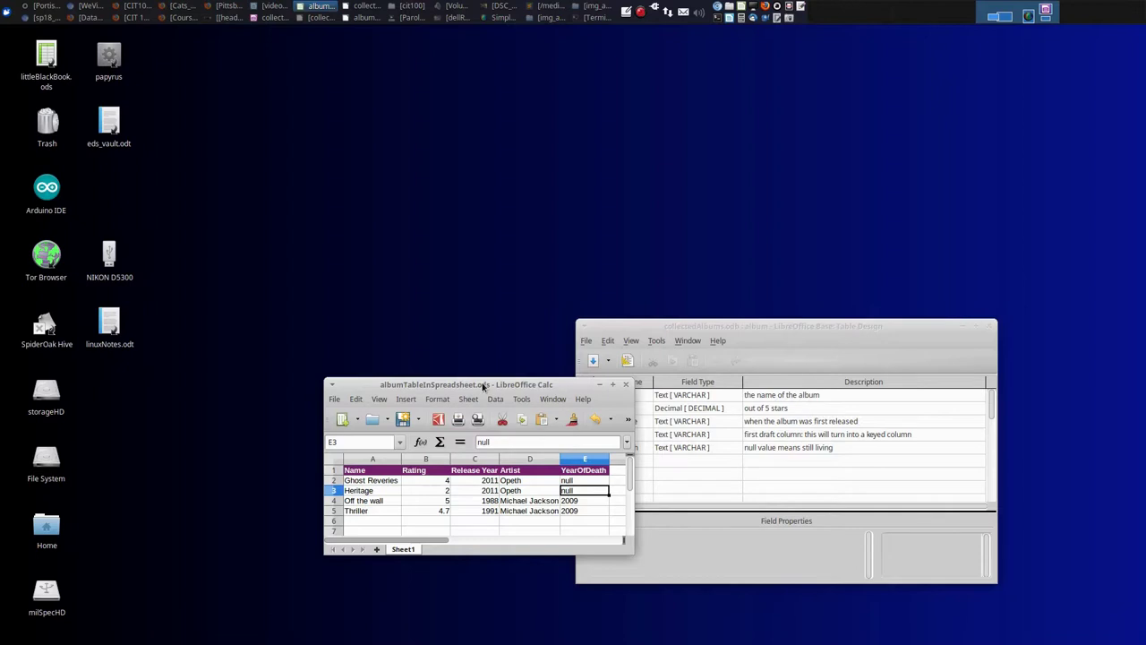
pyautogui.click(275, 17)
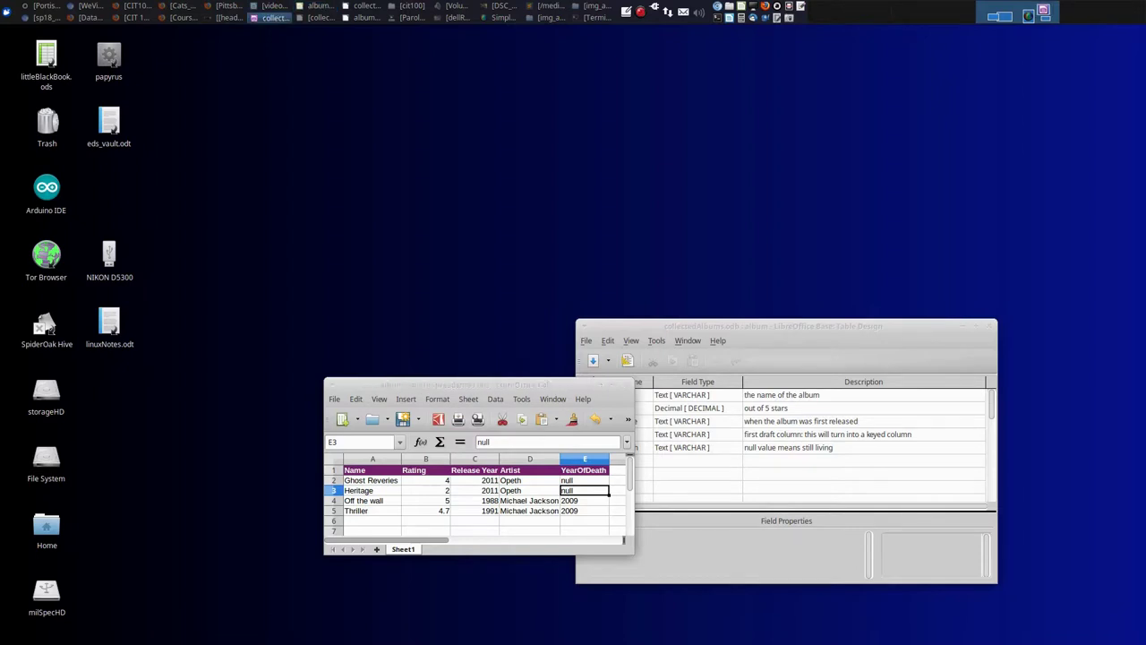
pyautogui.moveTo(555, 387); pyautogui.dragTo(846, 138)
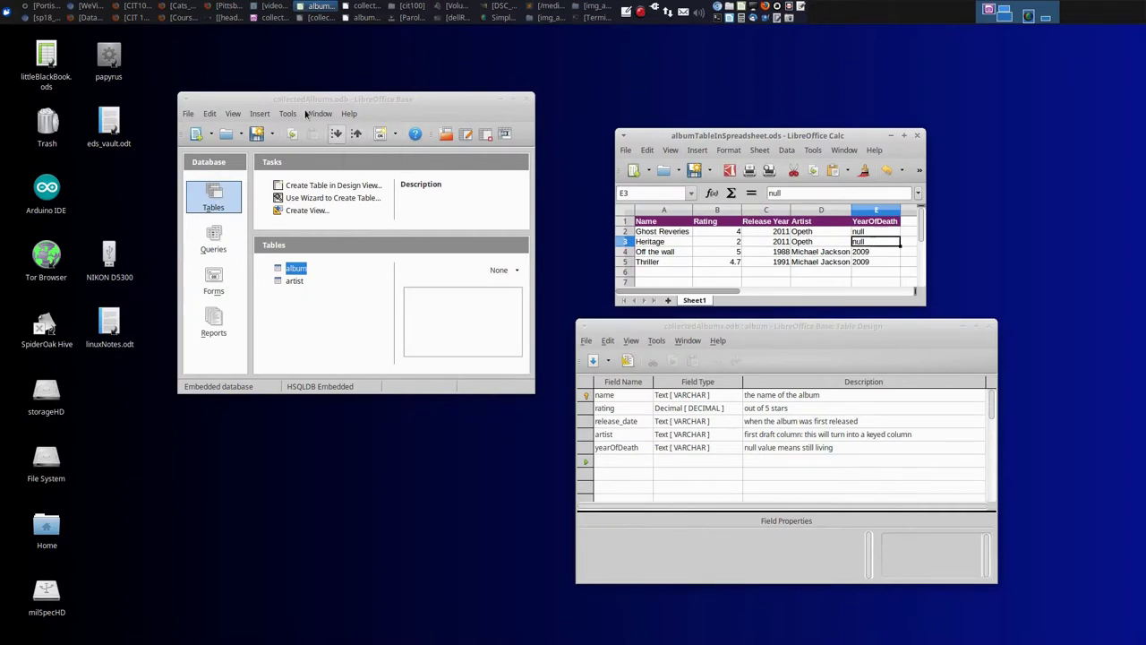
# - Close the album table design window and bring the collectedAlbums.odb database window to the front
pyautogui.click(956, 322)
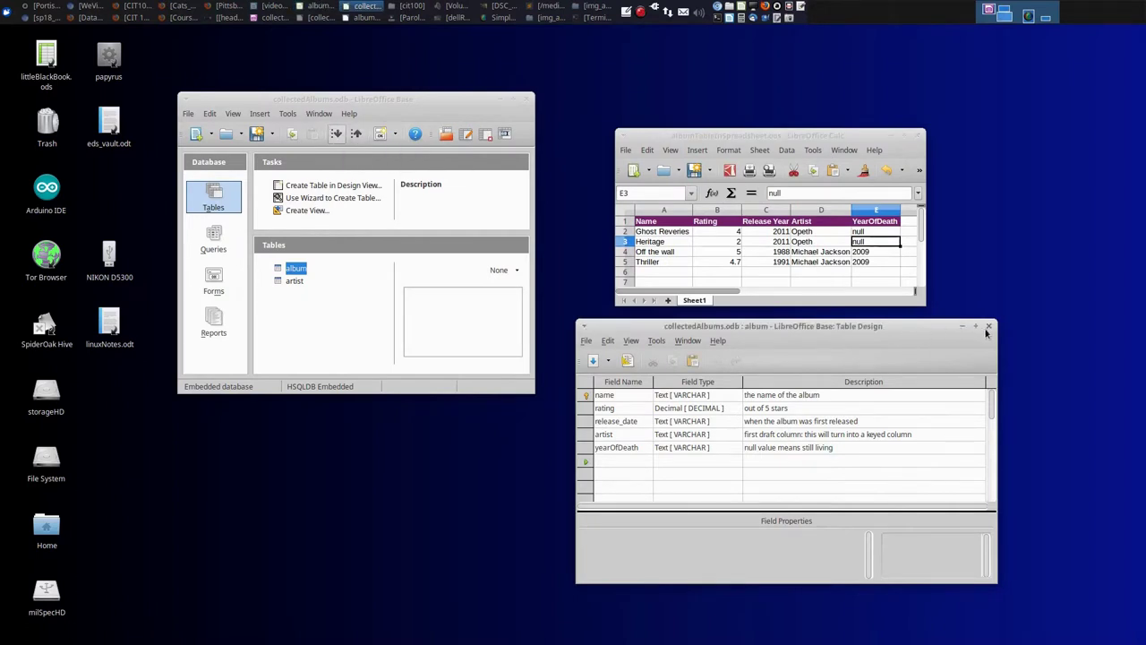
pyautogui.click(988, 327)
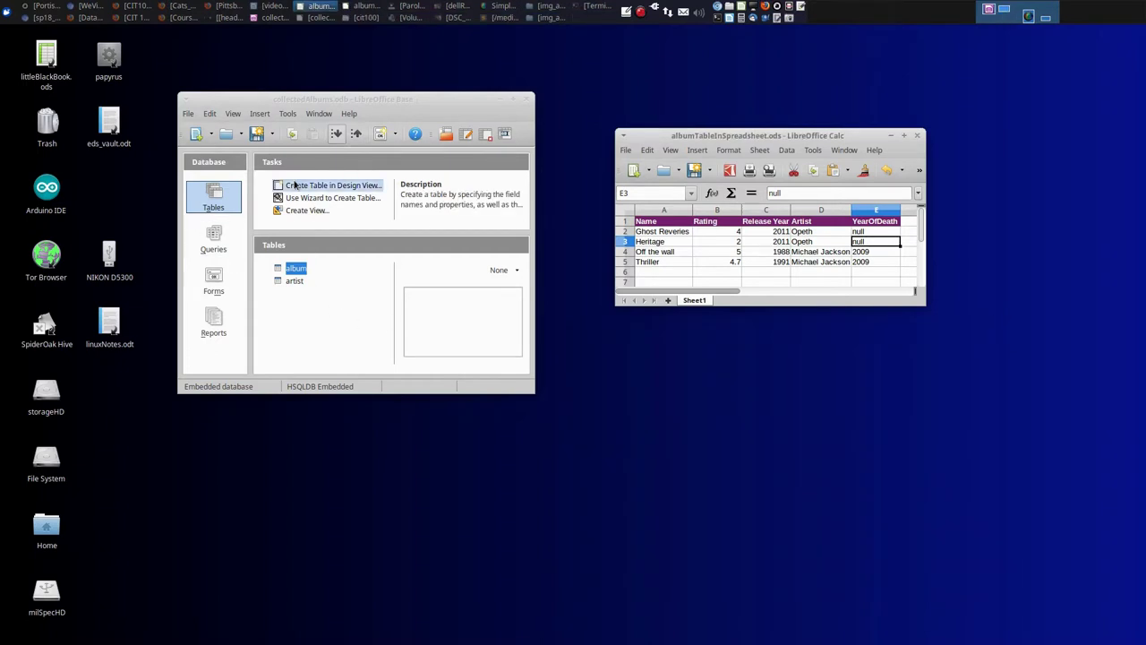
pyautogui.click(318, 101)
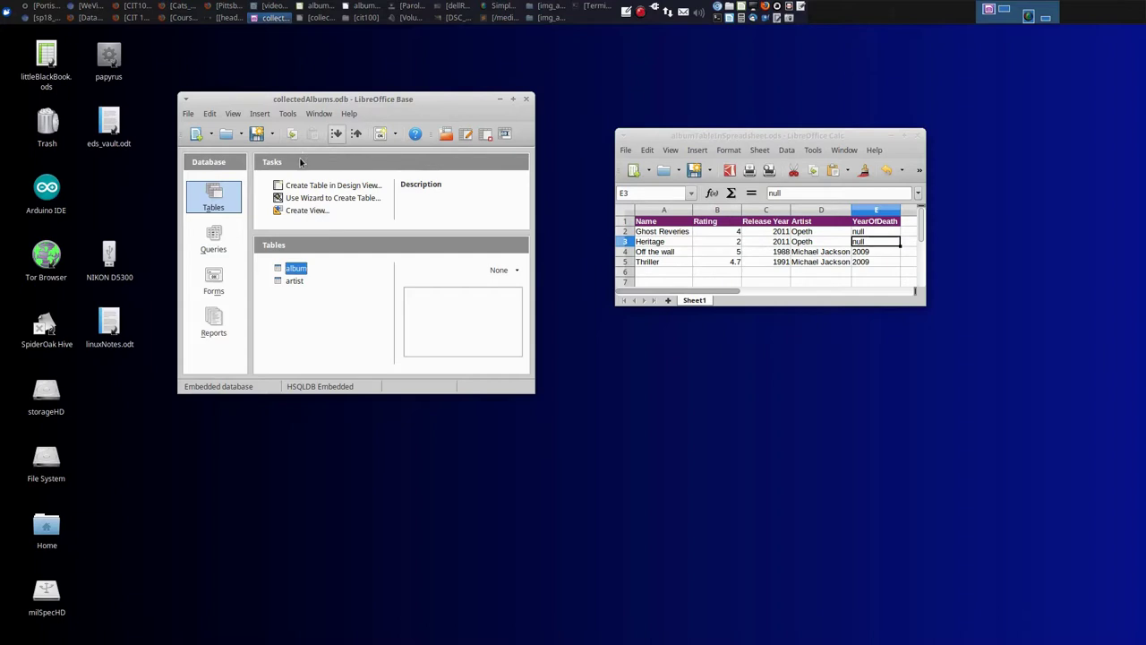
# - Look through the database's queries, forms and reports sections and return to its tables
pyautogui.click(218, 237)
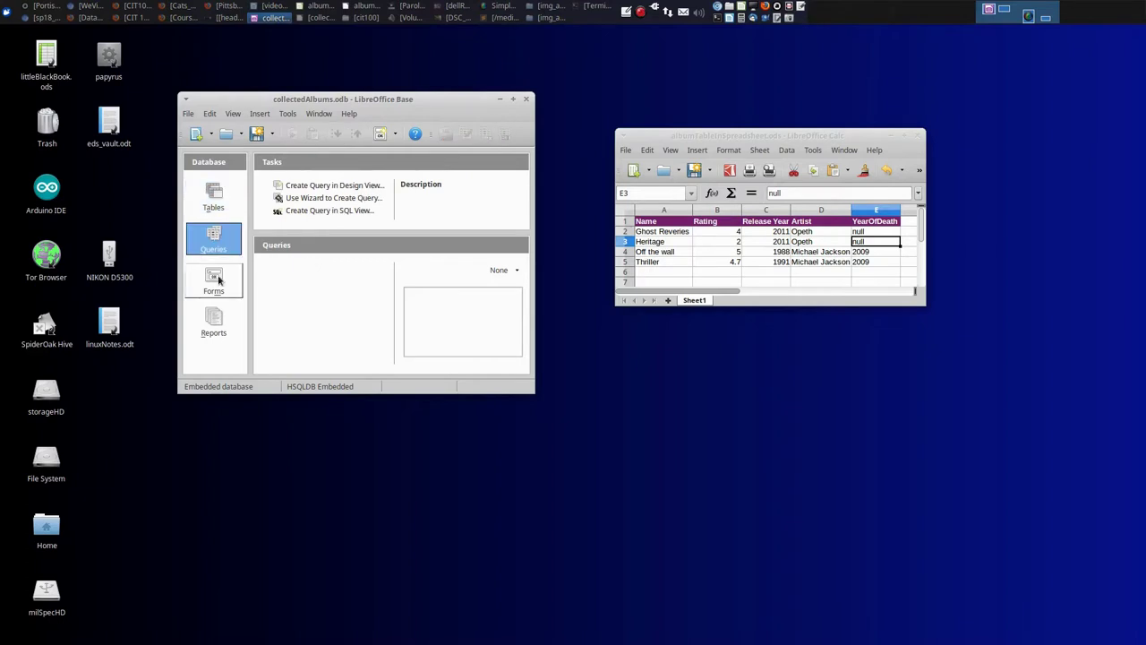
pyautogui.click(219, 280)
pyautogui.click(219, 323)
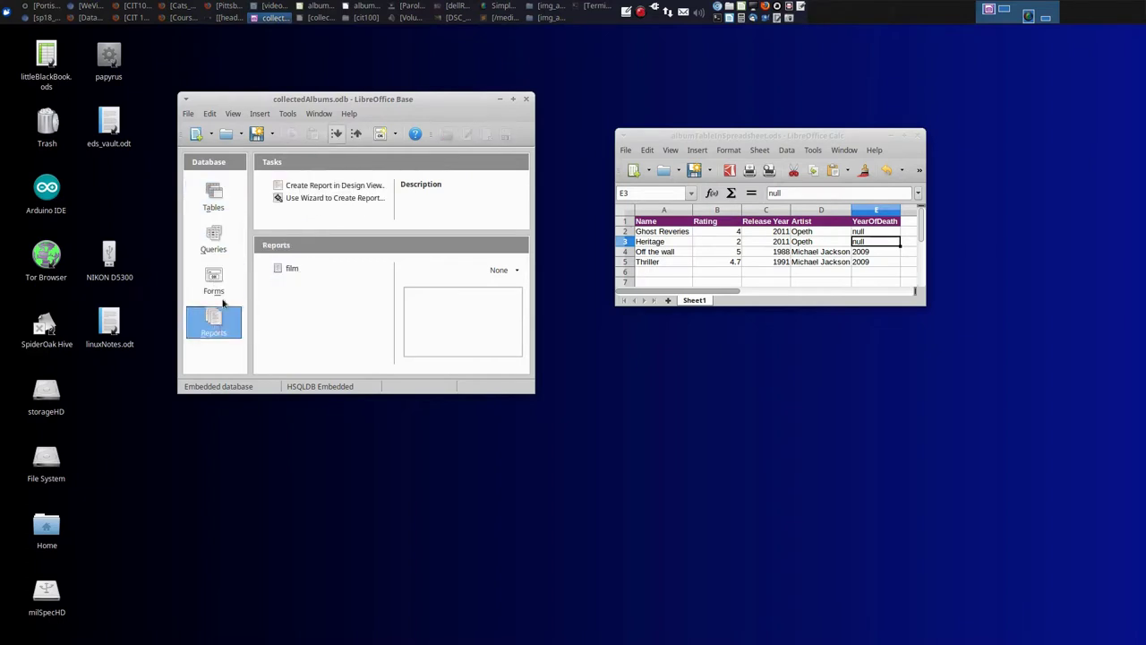
pyautogui.click(218, 199)
pyautogui.click(223, 234)
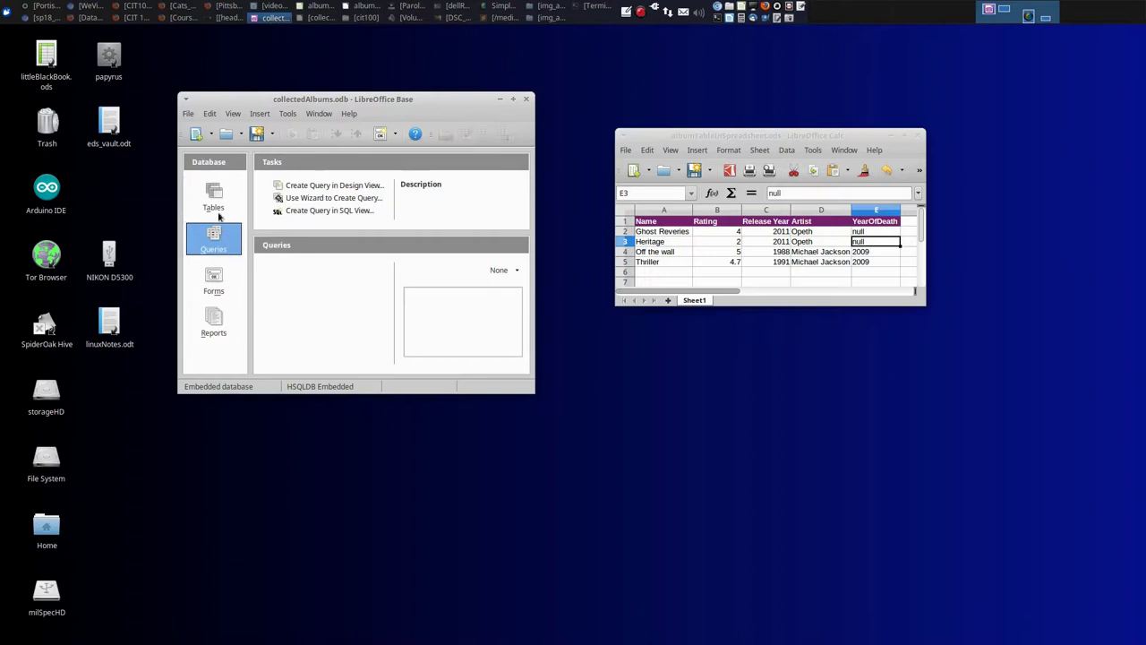
pyautogui.click(219, 211)
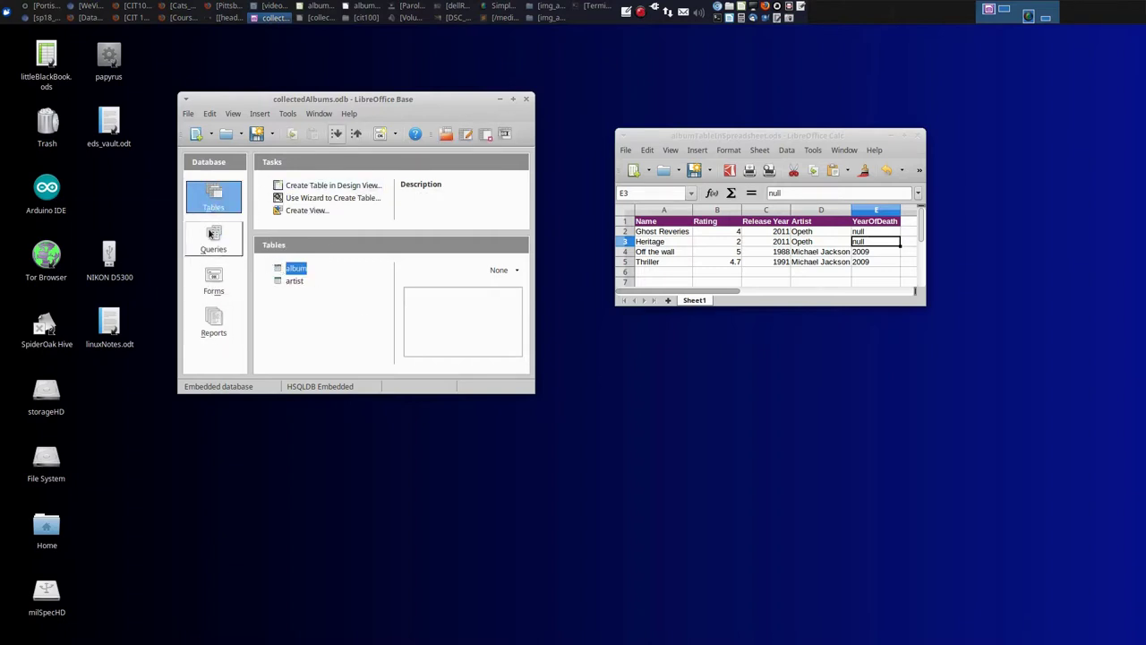
# - Open the album table of the collectedAlbums.odb database in design view
pyautogui.click(293, 282)
pyautogui.click(293, 269)
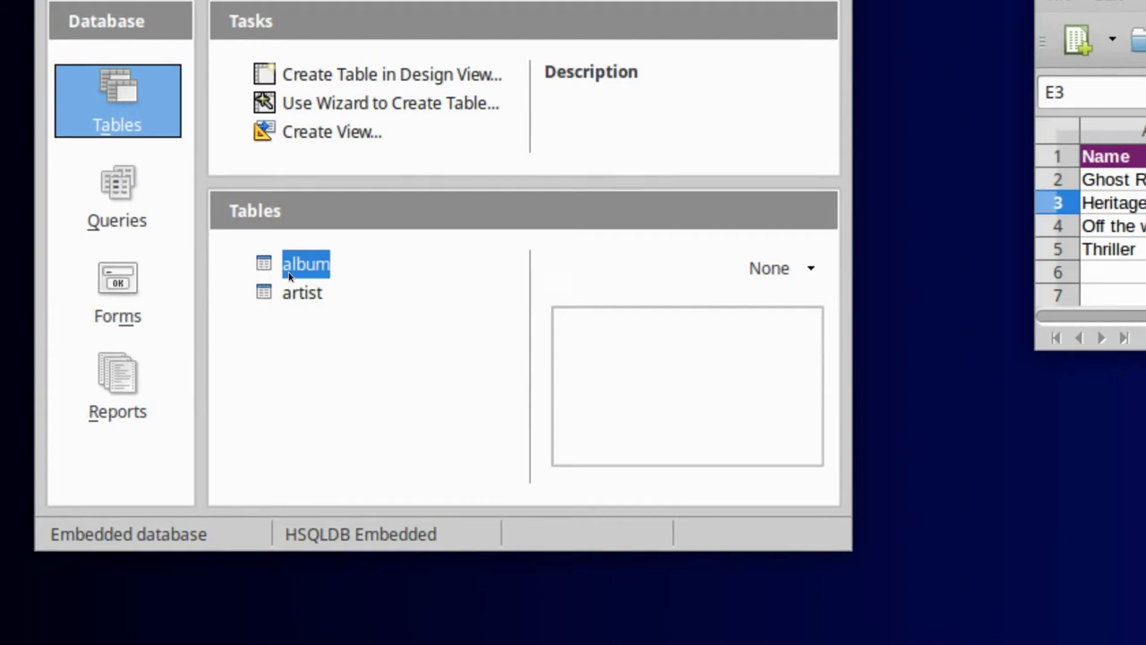
pyautogui.rightClick(289, 277)
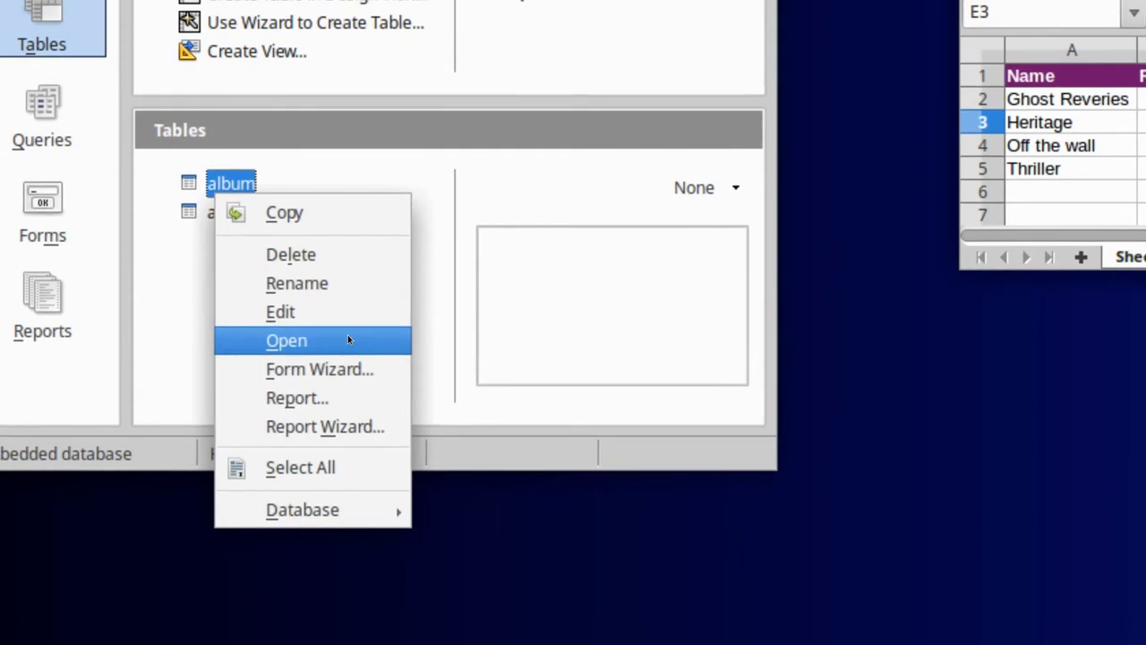
pyautogui.click(347, 311)
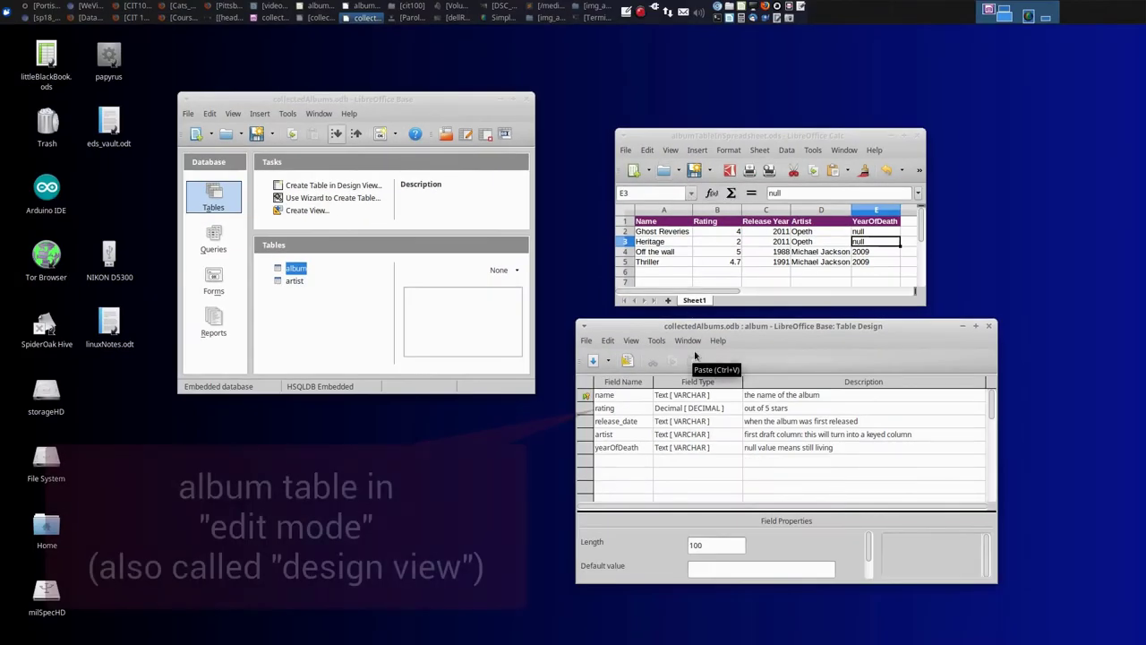
# - Examine the album table's field definitions and descriptions, from name to yearOfDeath
pyautogui.click(608, 408)
pyautogui.click(618, 446)
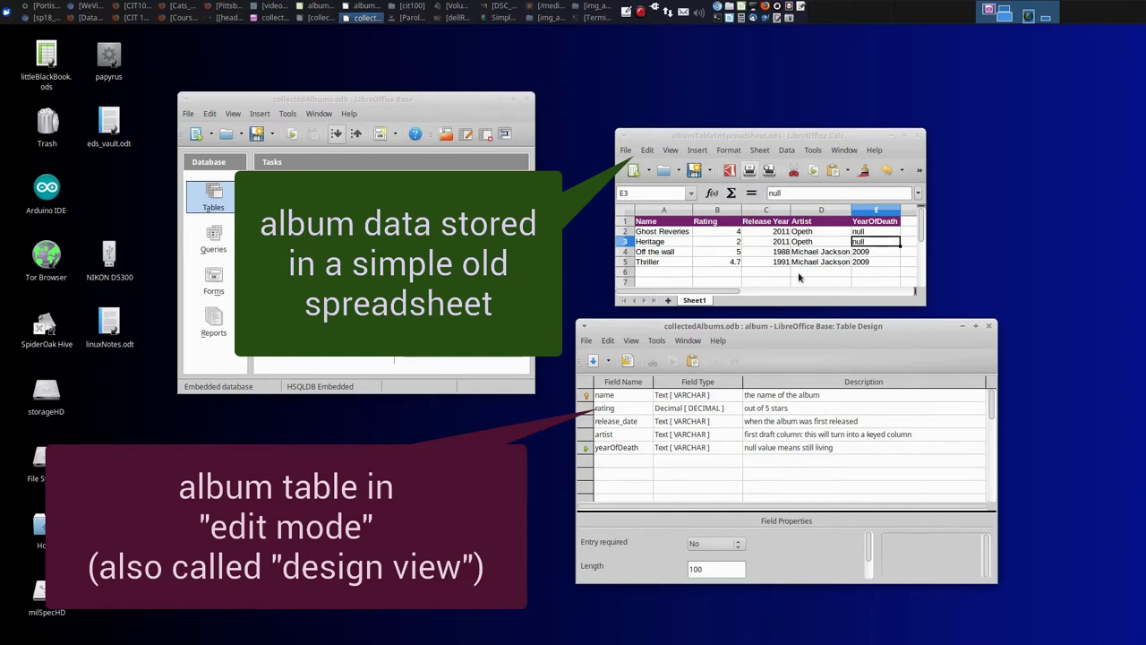
pyautogui.click(606, 400)
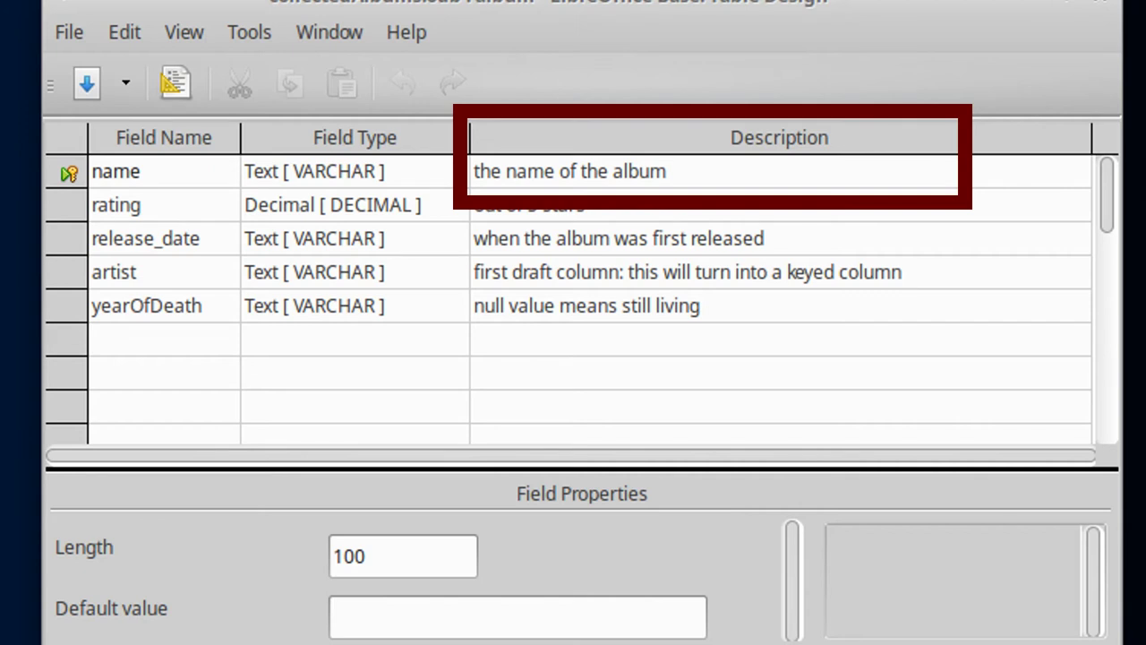
pyautogui.click(67, 272)
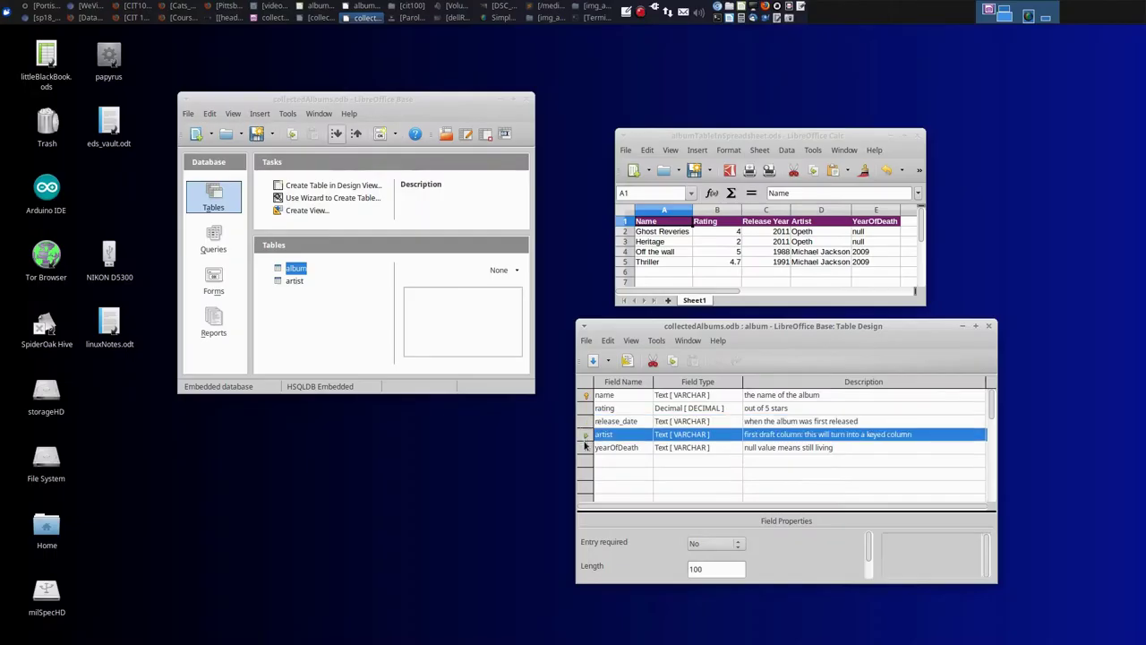
pyautogui.click(68, 339)
pyautogui.click(67, 305)
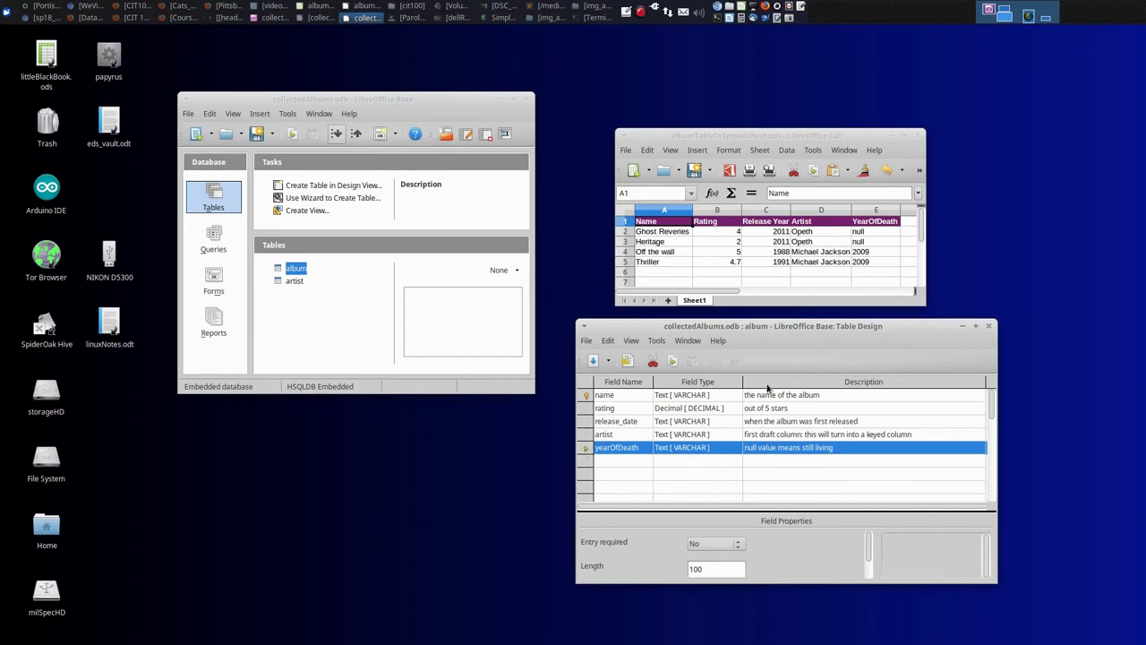
# - Open the album table's data view and arrange it beside the spreadsheet with the main database window minimized
pyautogui.rightClick(297, 269)
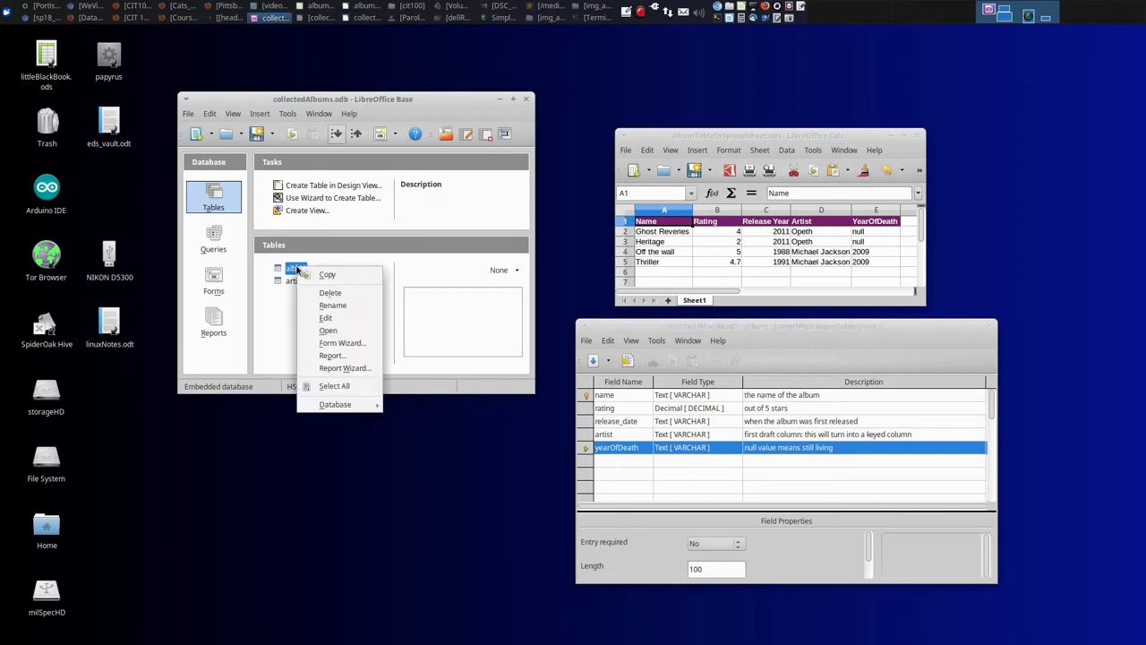
pyautogui.click(326, 318)
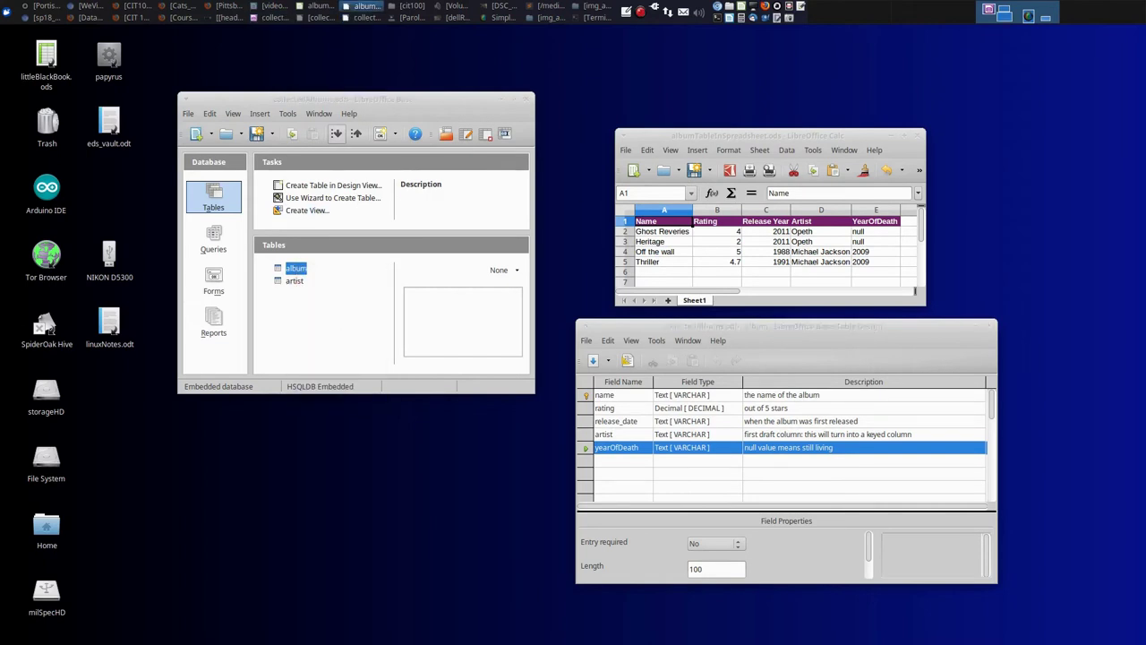
pyautogui.moveTo(767, 220); pyautogui.dragTo(924, 95)
pyautogui.moveTo(755, 139); pyautogui.dragTo(380, 114)
pyautogui.click(408, 113)
pyautogui.click(502, 100)
pyautogui.moveTo(895, 100); pyautogui.dragTo(736, 131)
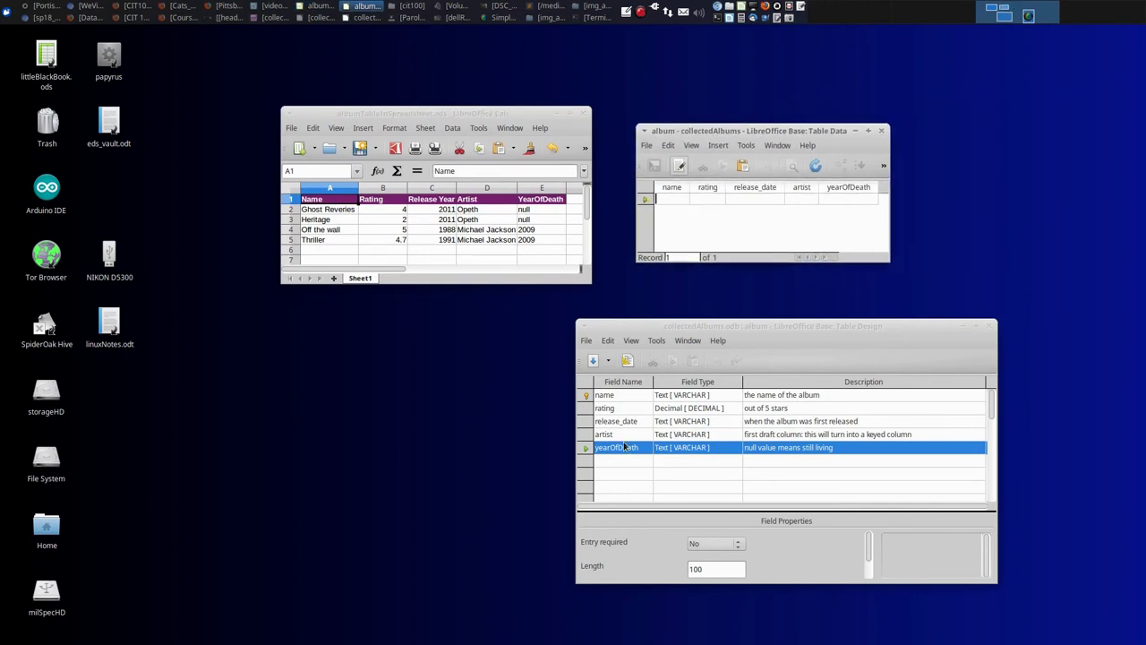
# - Move the album table design window just below the data view and check the yearOfDeath column's description
pyautogui.moveTo(729, 322); pyautogui.dragTo(792, 229)
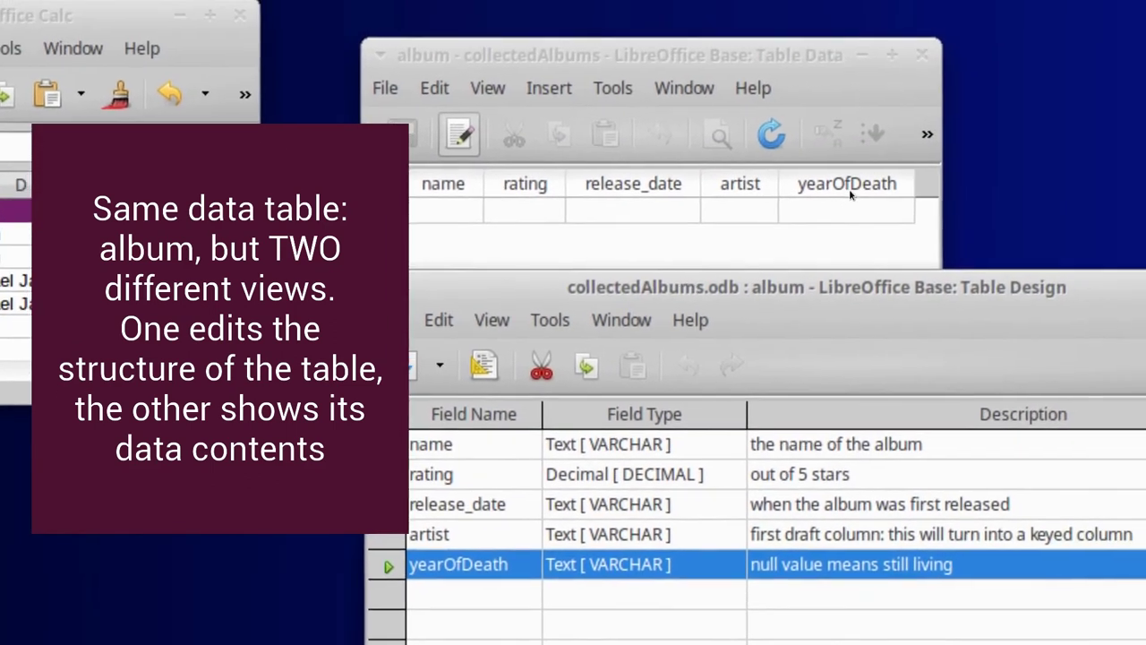
pyautogui.moveTo(851, 194)
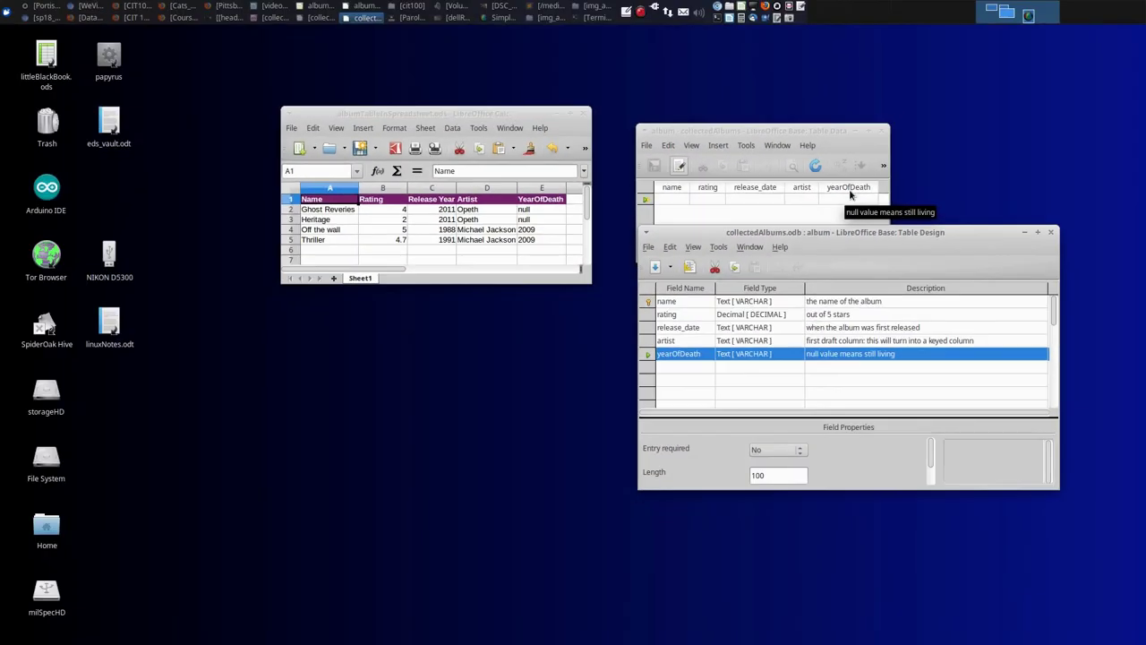
# - Enter the first album record with name Ghost Reveries, rating 4, release_date 2011, artist Opeth and yearOfDeath null
pyautogui.click(467, 269)
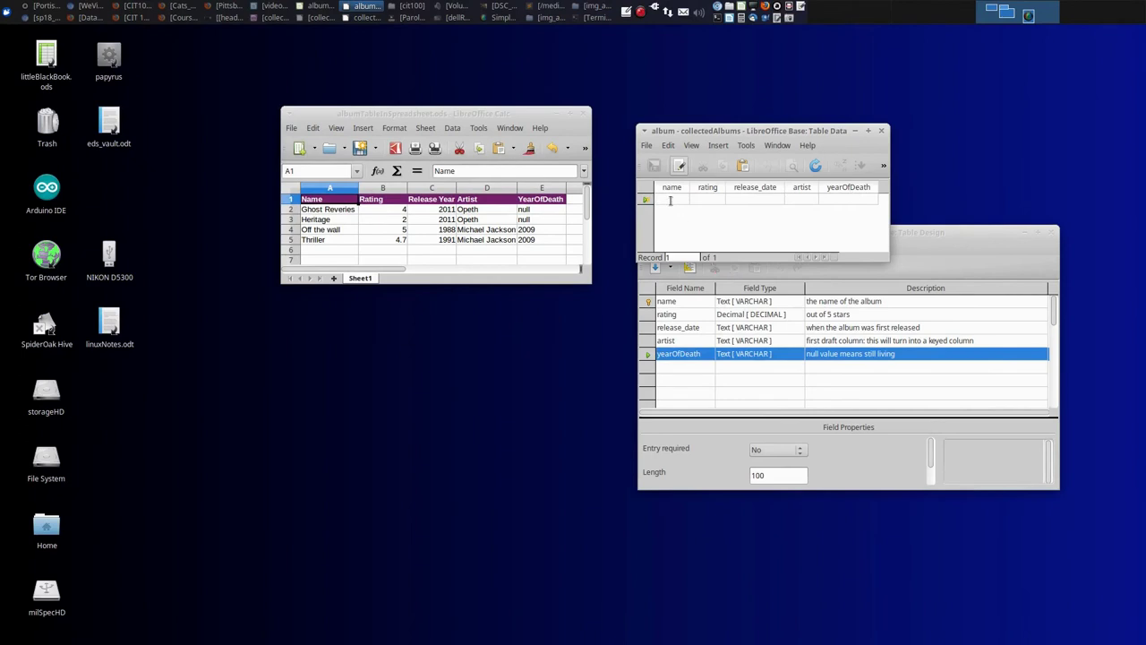
pyautogui.write('Ghost Reverie')
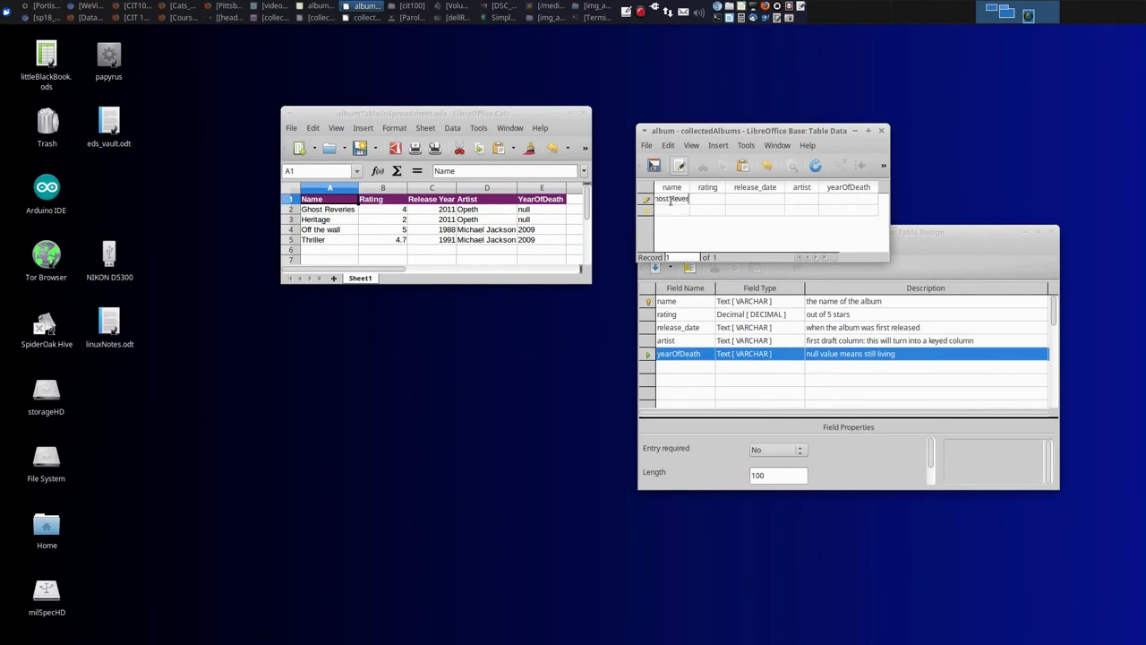
pyautogui.press('BackSpace')
pyautogui.press('BackSpace')
pyautogui.press('BackSpace')
pyautogui.press('BackSpace')
pyautogui.write('e')
pyautogui.press('Tab')
pyautogui.write('2011')
pyautogui.press('Tab')
pyautogui.write('Opeth')
pyautogui.press('Tab')
pyautogui.write('null')
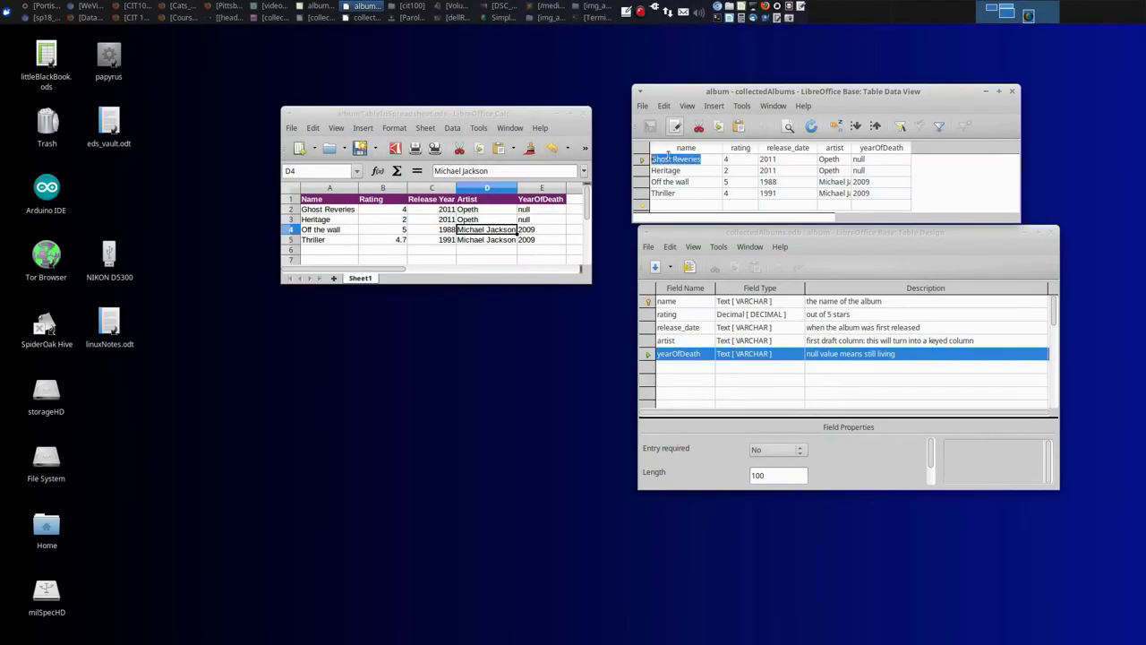
# - Widen the artist column in the album data view to fit the full artist names
pyautogui.click(702, 182)
pyautogui.click(692, 194)
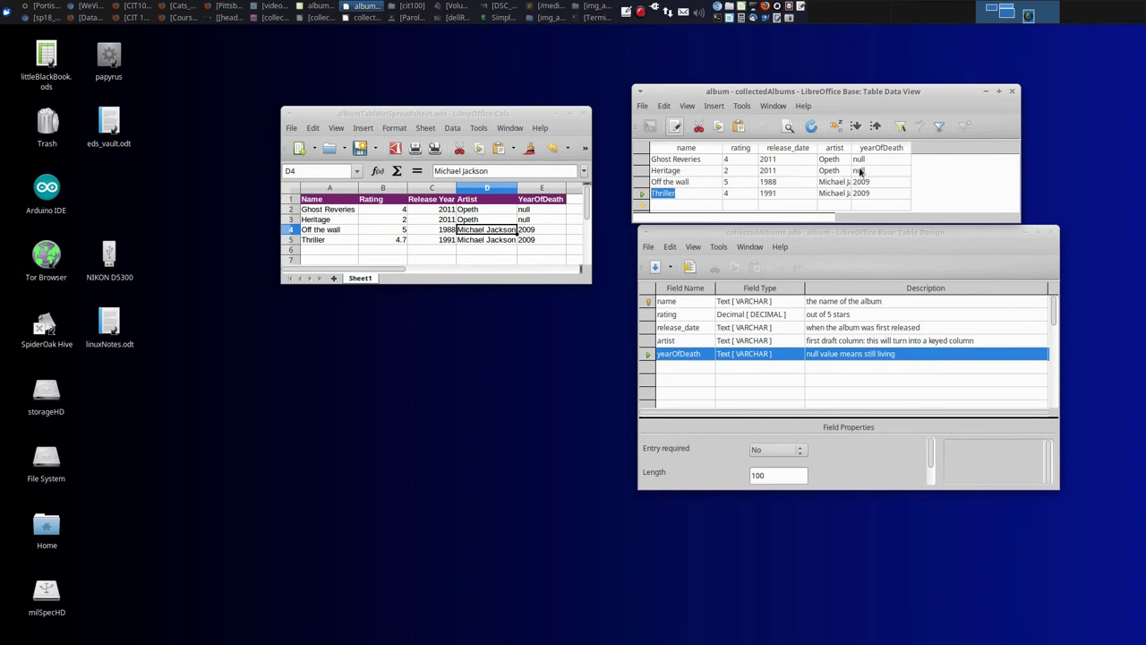
pyautogui.moveTo(851, 147); pyautogui.dragTo(898, 149)
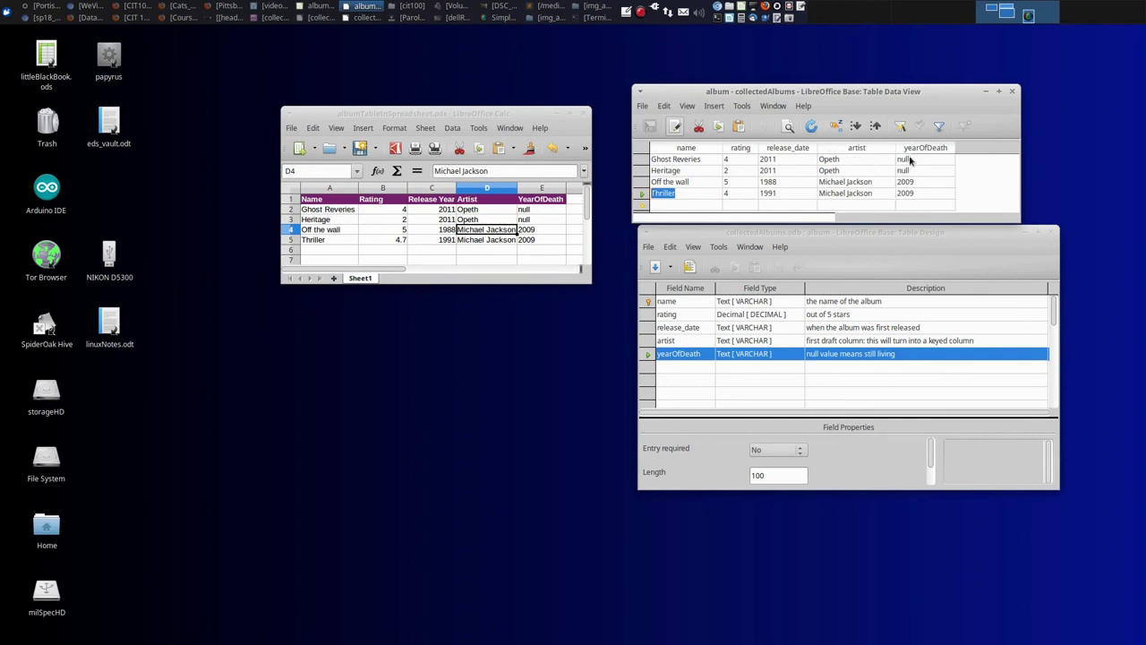
# - Compare the artist entries of the album records for repeated values
pyautogui.click(857, 162)
pyautogui.click(863, 182)
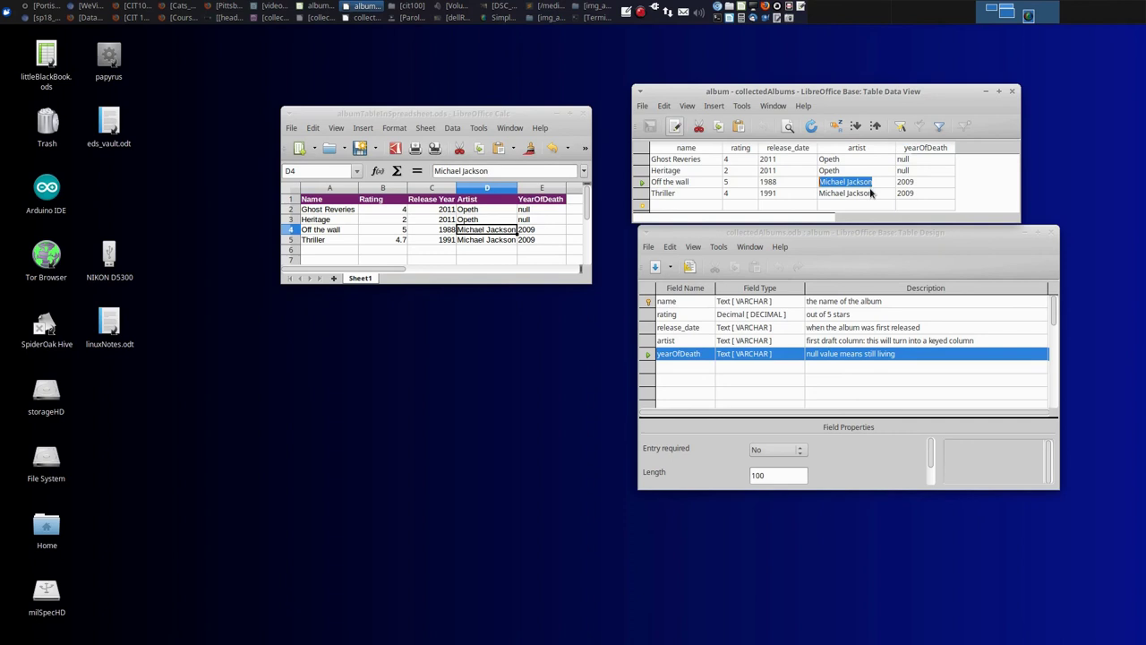
pyautogui.click(871, 193)
pyautogui.click(866, 159)
pyautogui.click(860, 169)
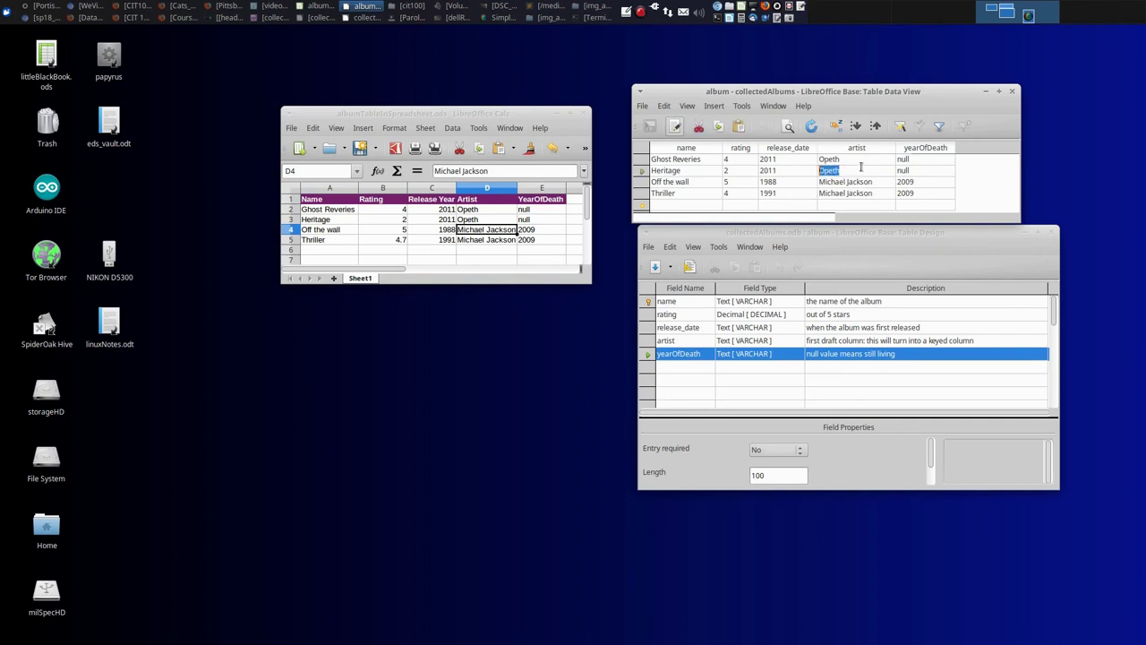